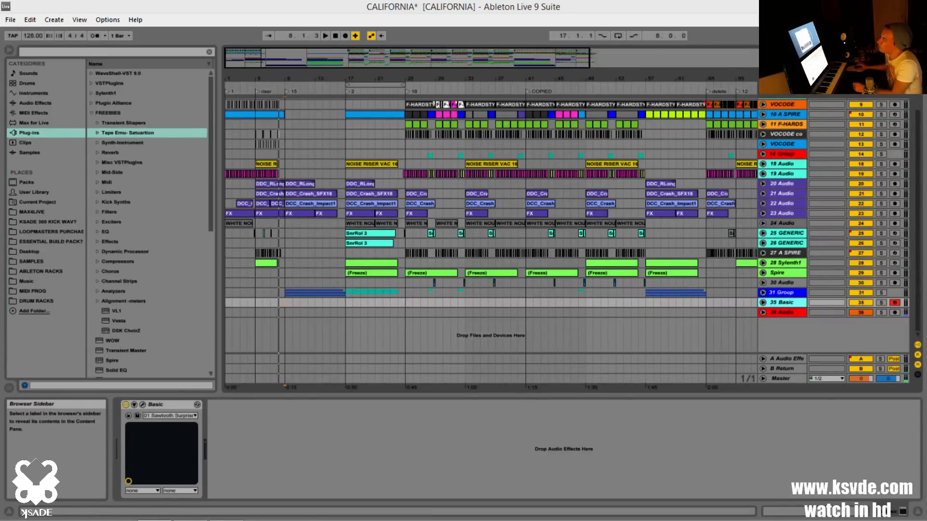
Bring the Variety of Sound VST Effects page over the Live set and look through its plug-ins, from the equalizers to the reverb
drag(471, 0, 478, 83)
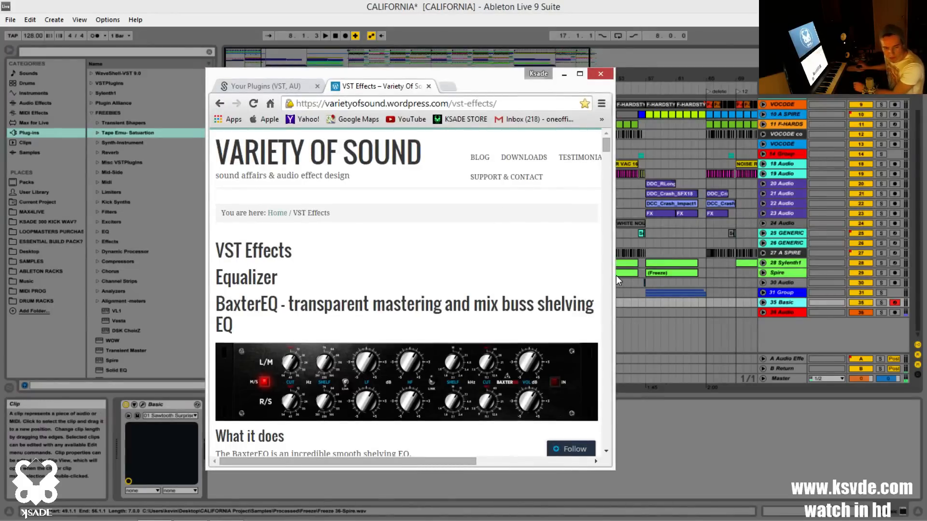
mouse_move(616, 276)
mouse_down()
mouse_move(656, 271)
mouse_move(627, 273)
mouse_up()
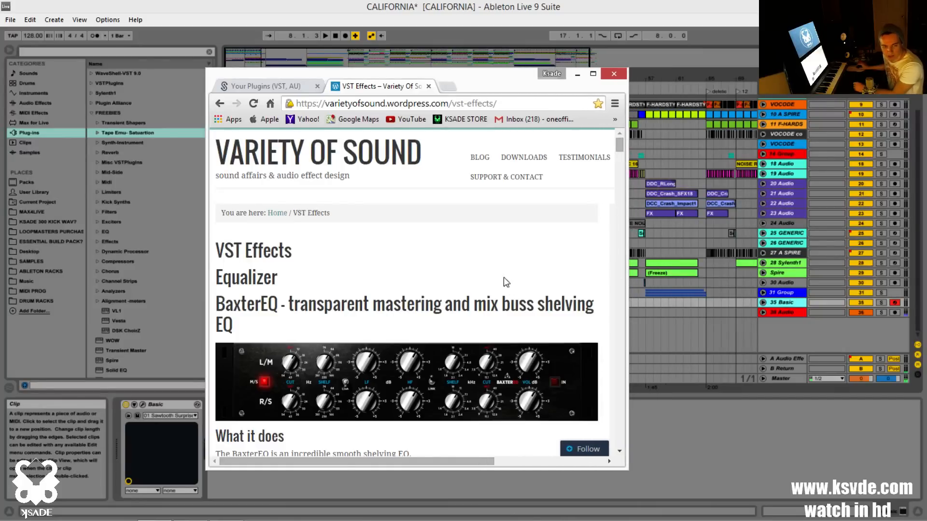
scroll(503, 282, down, 5)
scroll(496, 275, up, 5)
scroll(496, 275, down, 5)
scroll(497, 276, up, 5)
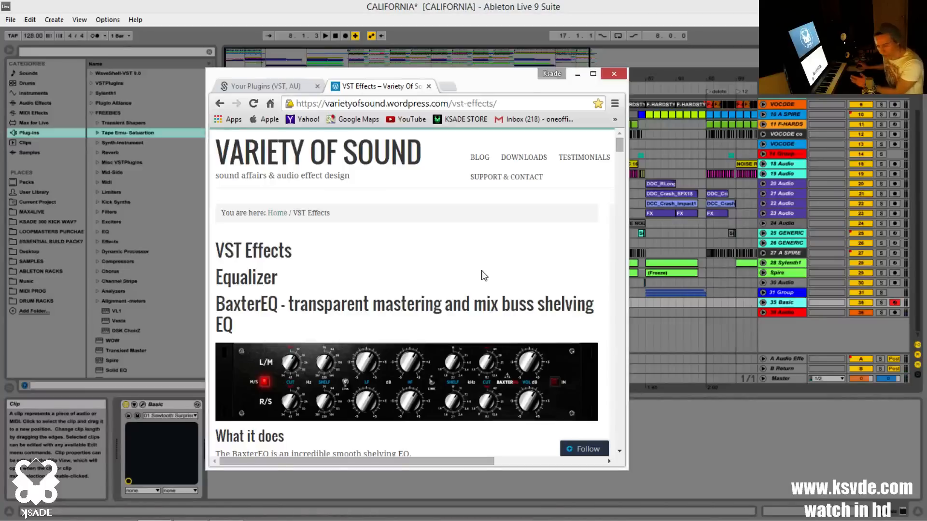
scroll(484, 276, down, 15)
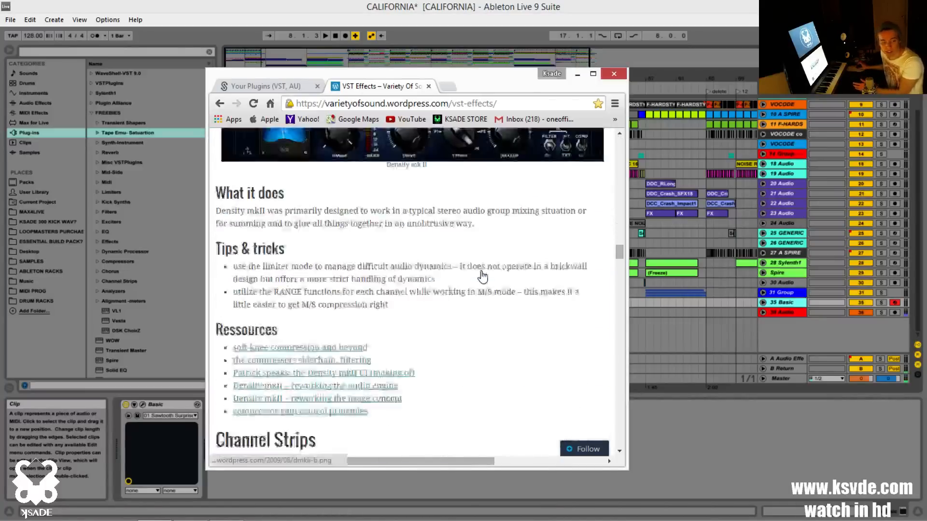
scroll(483, 276, down, 20)
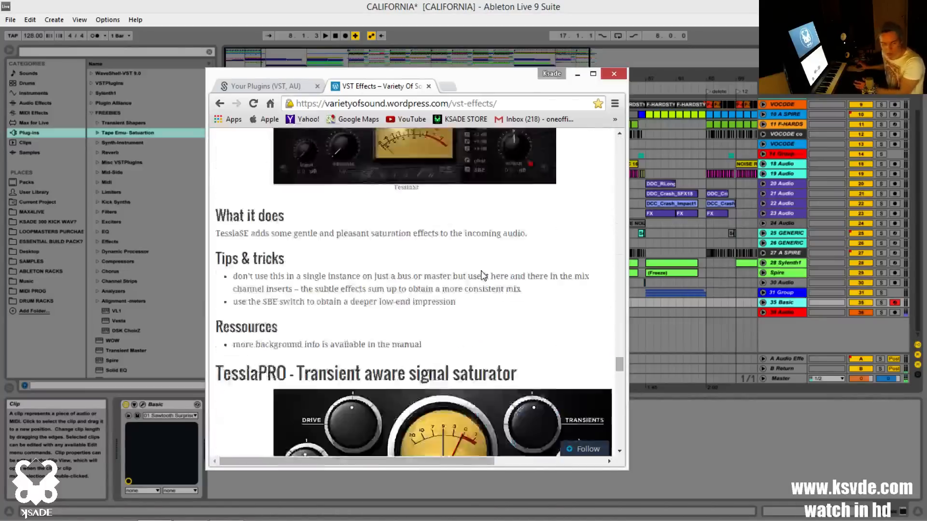
scroll(482, 275, down, 10)
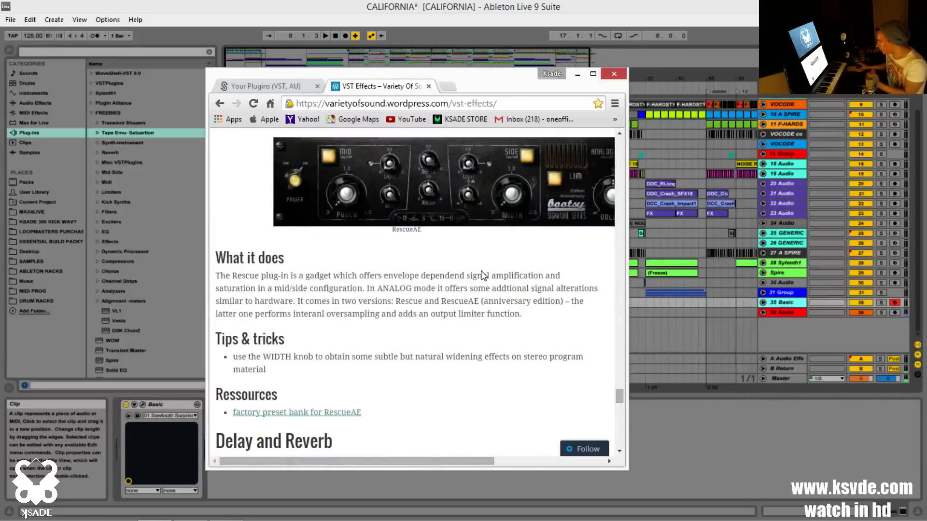
scroll(482, 275, down, 10)
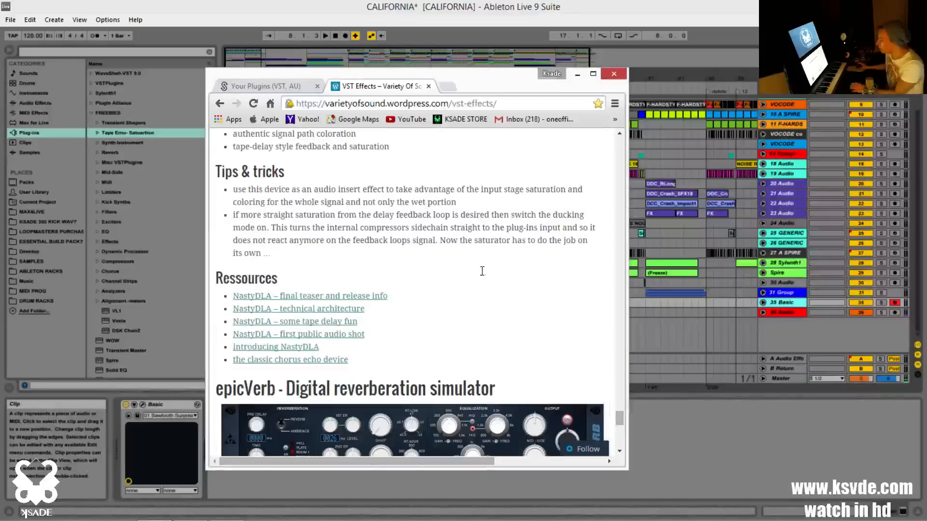
scroll(482, 275, down, 5)
scroll(483, 275, up, 20)
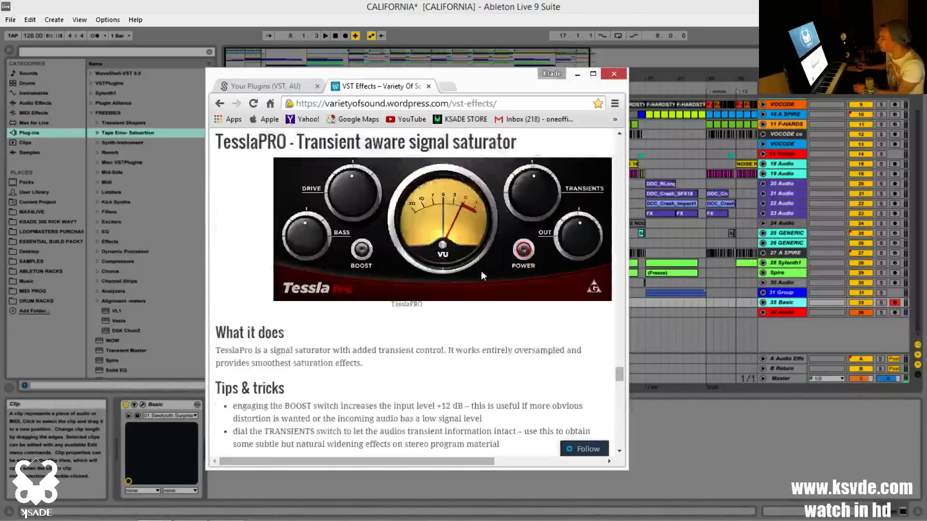
scroll(480, 271, up, 20)
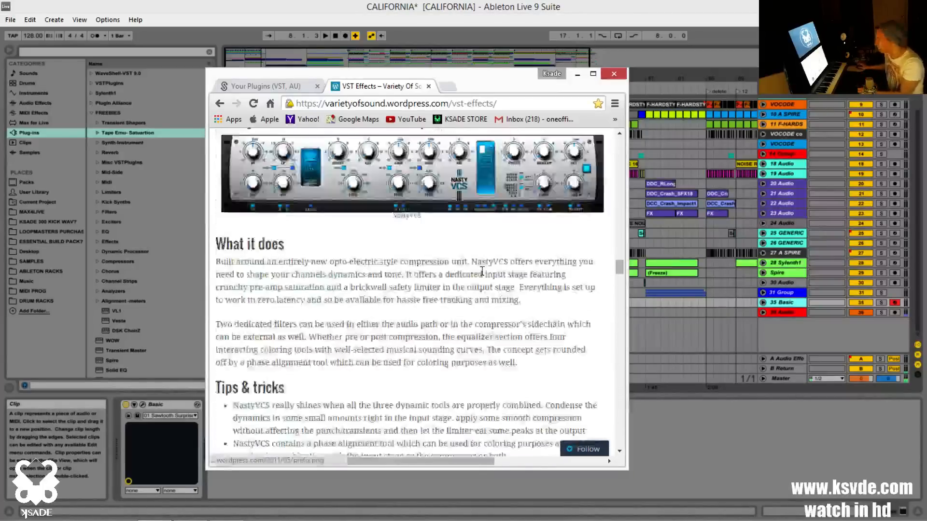
scroll(482, 274, up, 20)
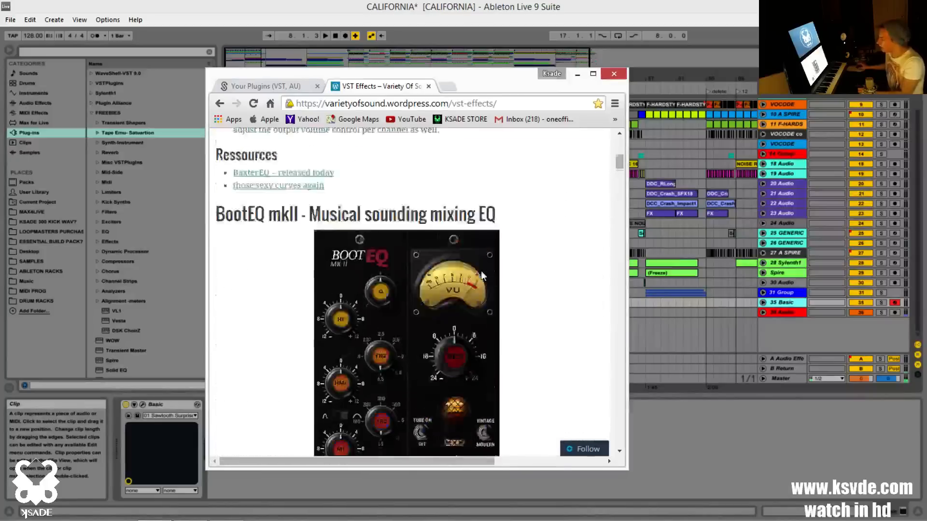
Review the page's plug-ins again from BootEQ mkII to epicVerb, and move the browser window away from the Live set
scroll(483, 276, down, 8)
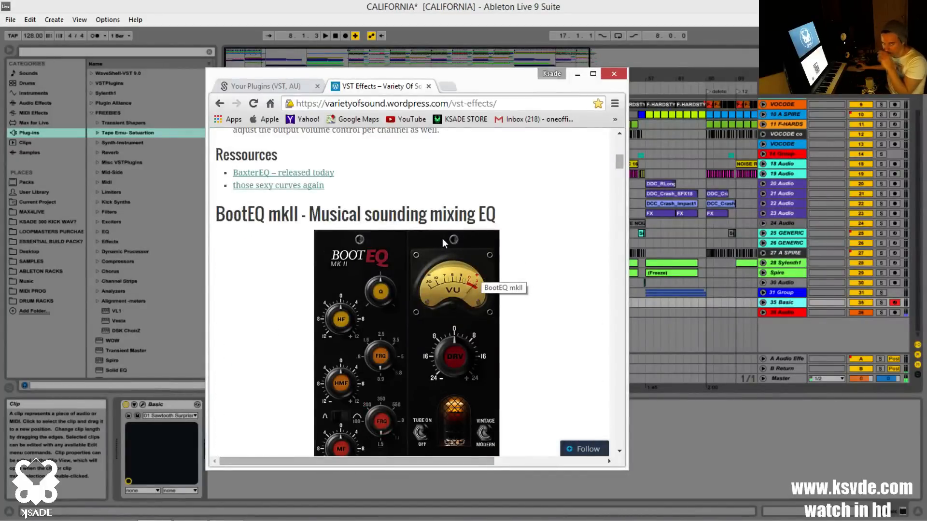
scroll(513, 273, down, 10)
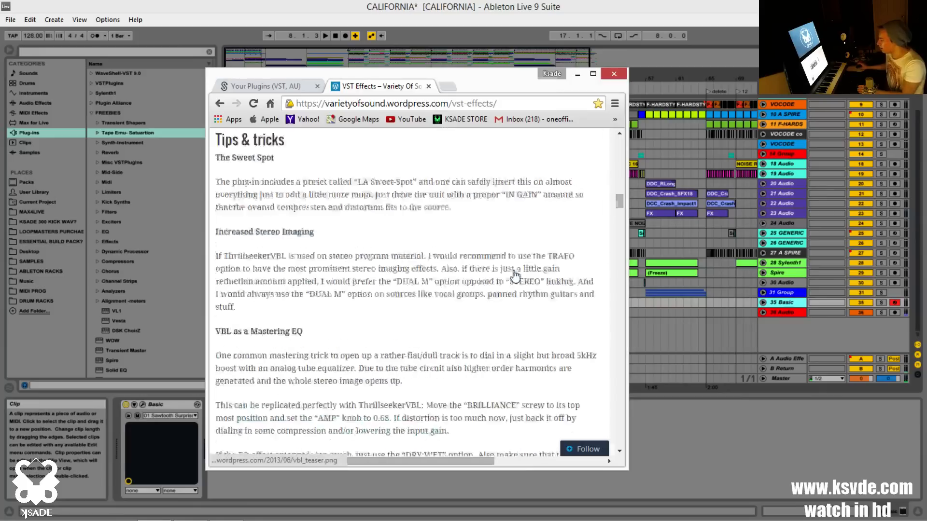
scroll(515, 275, down, 12)
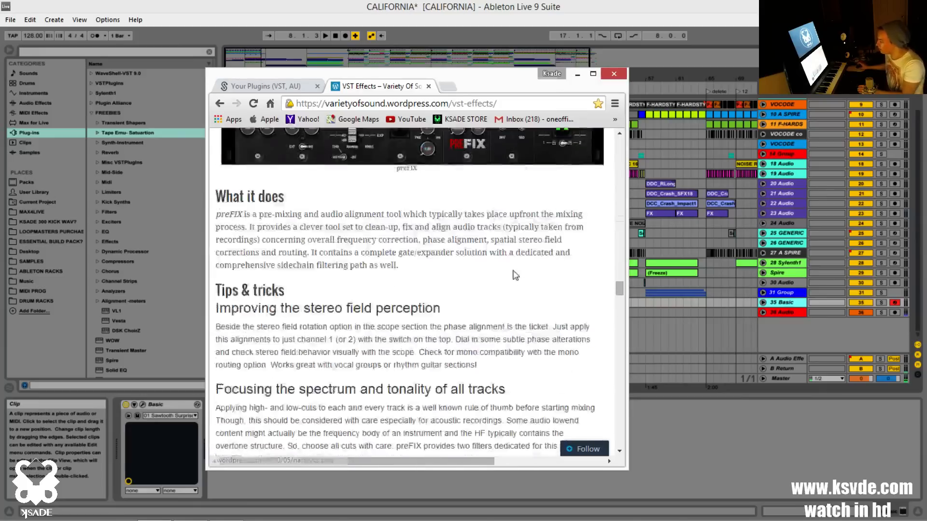
scroll(515, 275, down, 6)
drag(489, 91, 497, 149)
scroll(509, 278, down, 15)
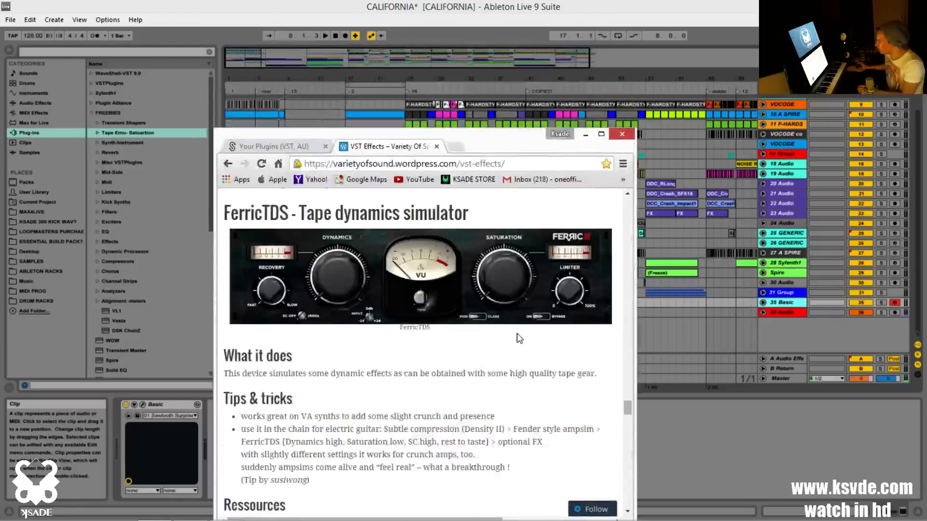
scroll(518, 338, down, 15)
scroll(527, 326, up, 3)
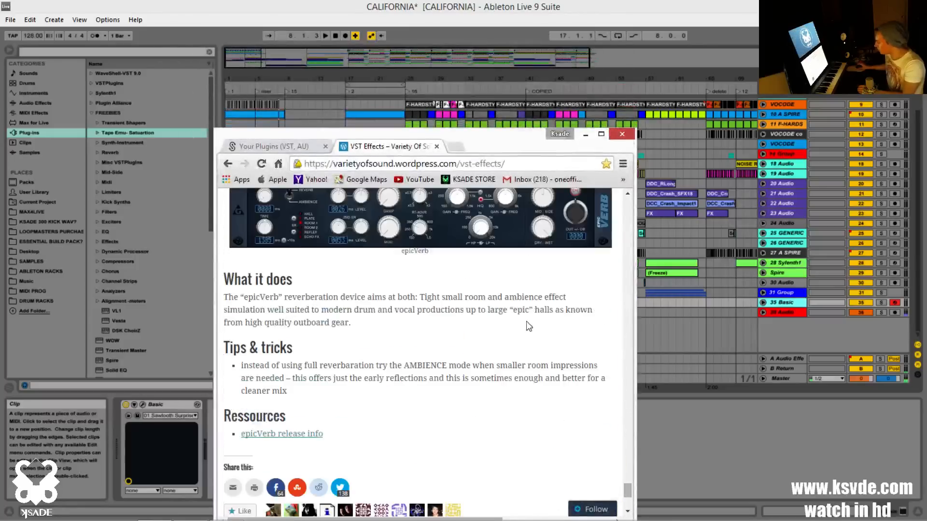
scroll(526, 326, up, 5)
drag(519, 147, 529, 69)
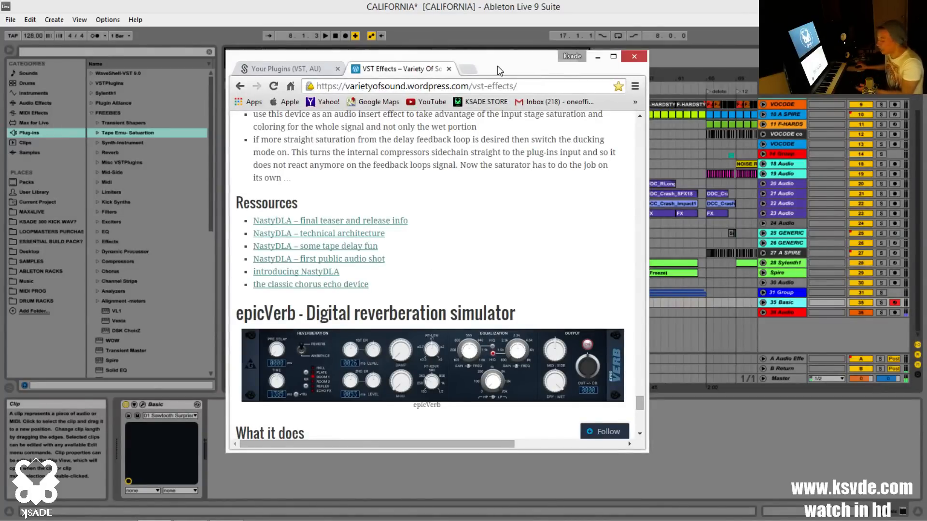
drag(498, 66, 495, 0)
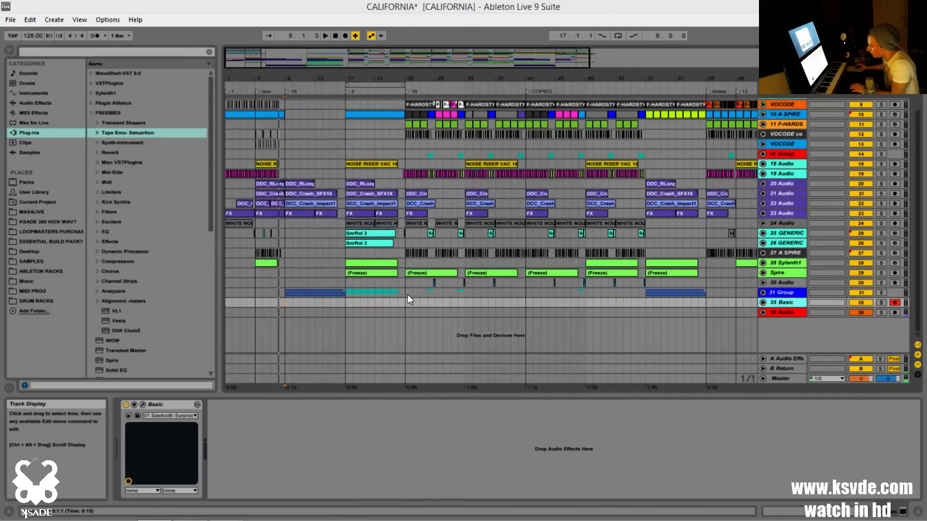
Open the BootEQmkII and RescueMK2 interfaces from the 31 Group track and arrange their windows side by side
click(781, 292)
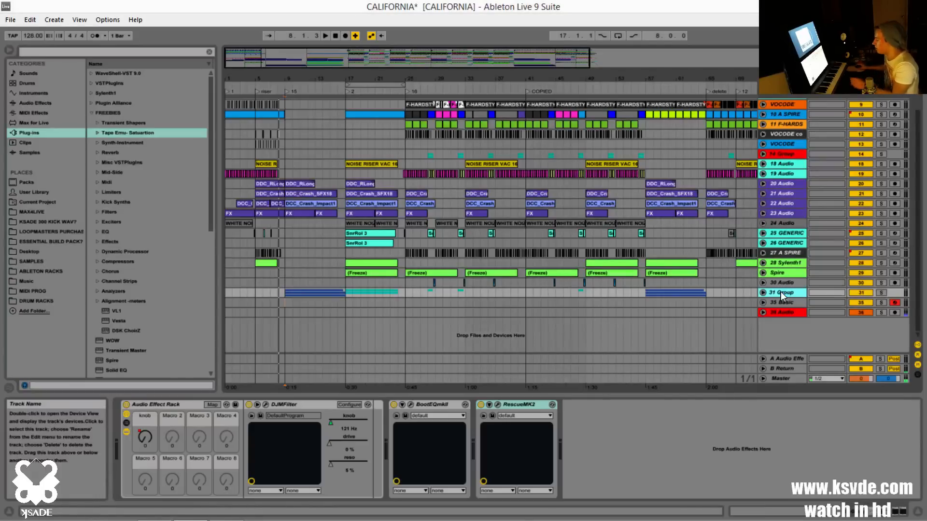
click(497, 404)
click(411, 405)
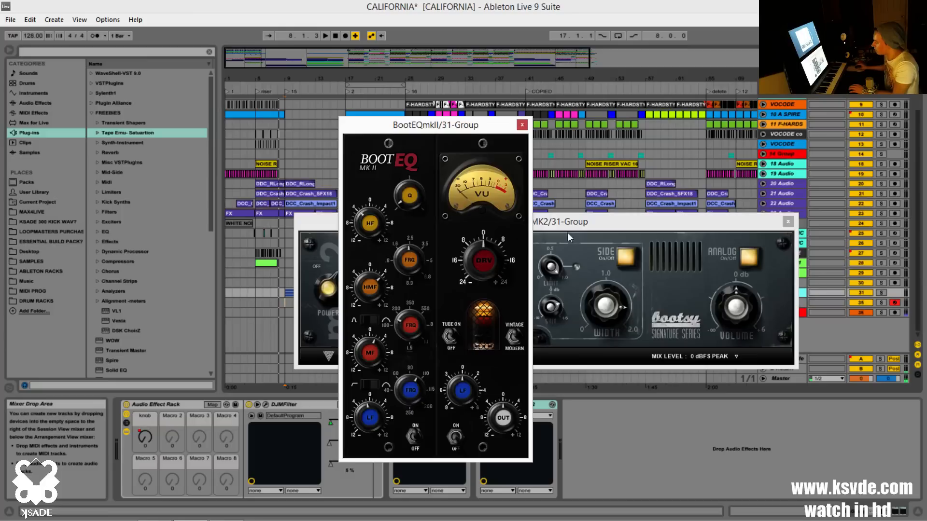
drag(606, 224, 715, 110)
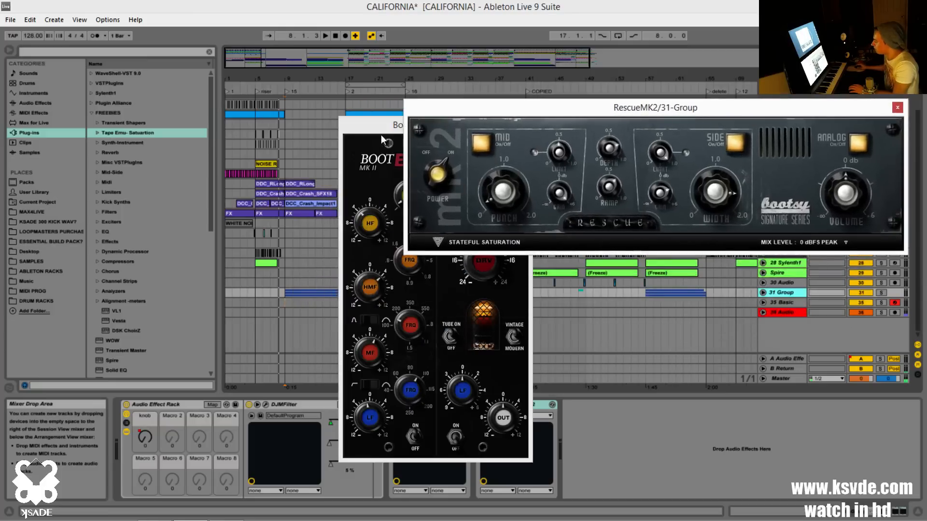
drag(386, 132, 269, 83)
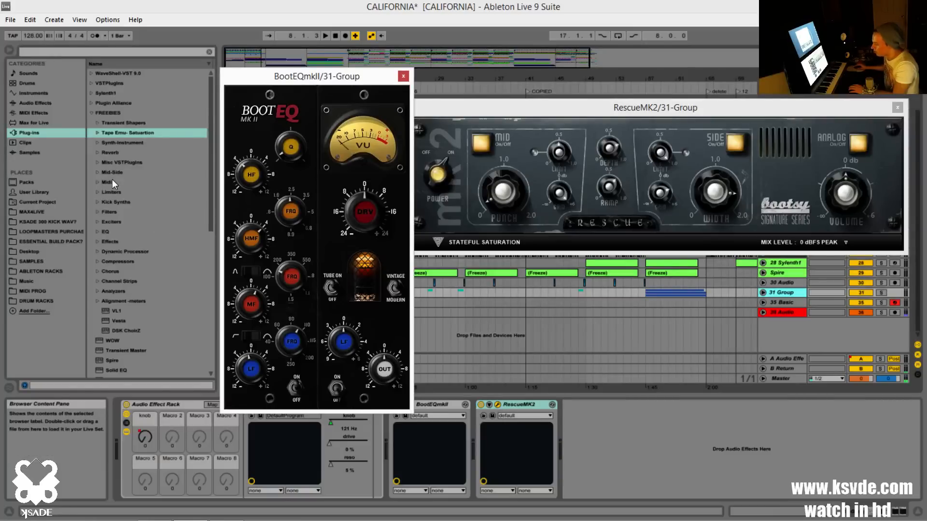
Add BaxterEQ from the FREEBIES EQ folder after RescueMK2 on the 31 Group track, view its interface and close it
click(98, 232)
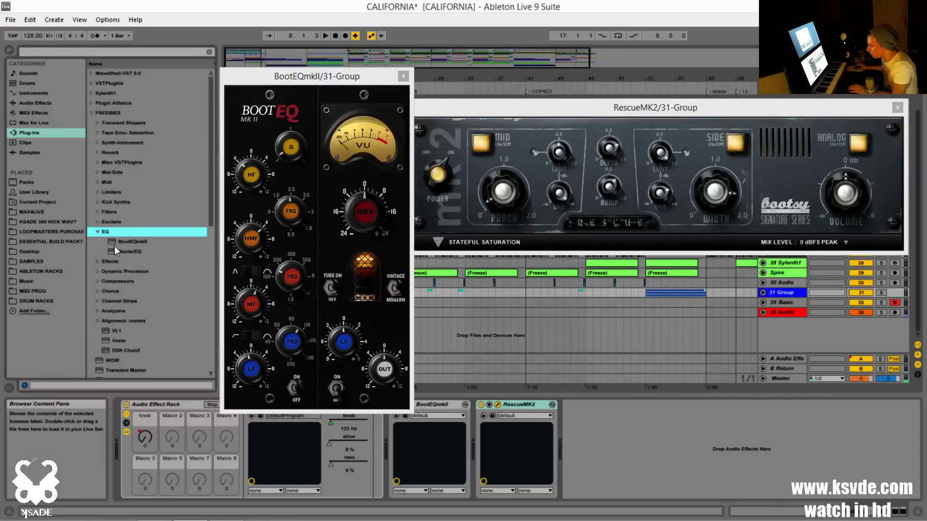
drag(120, 248, 663, 461)
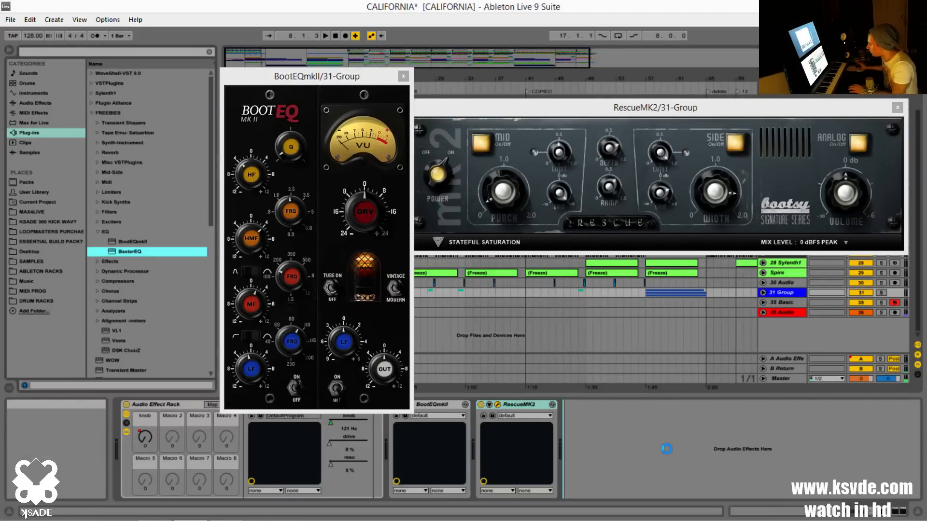
drag(502, 83, 422, 280)
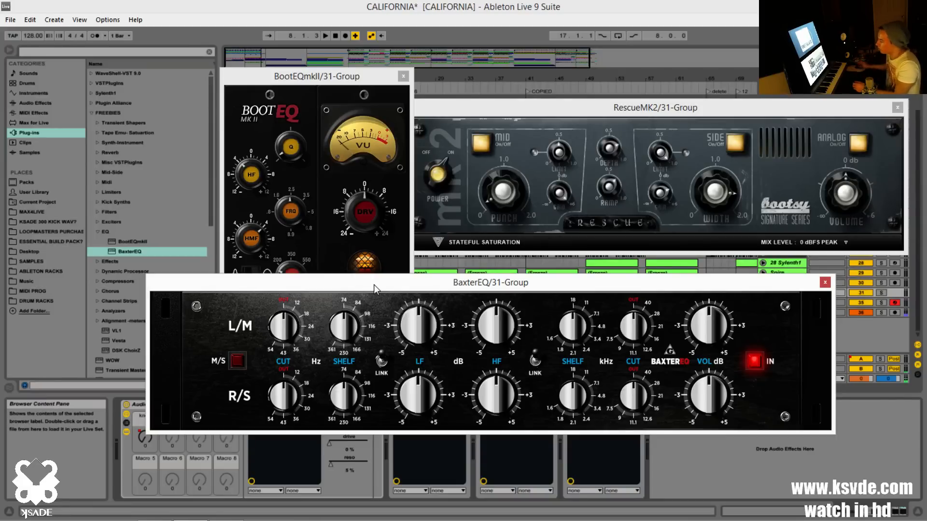
drag(362, 287, 343, 259)
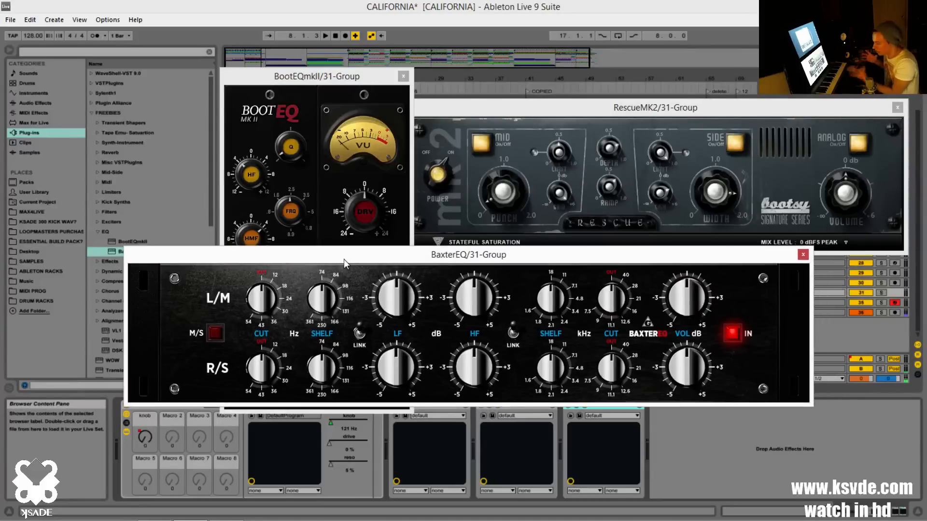
drag(344, 259, 338, 297)
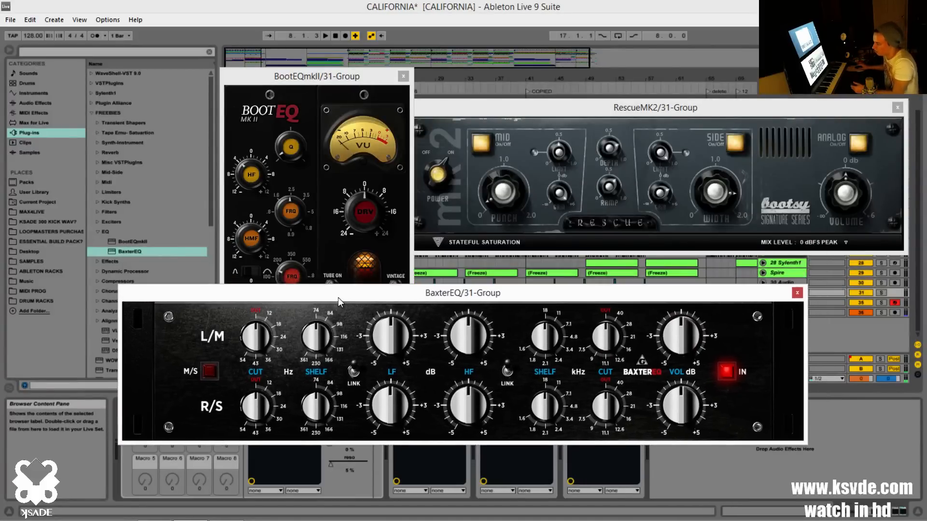
click(797, 293)
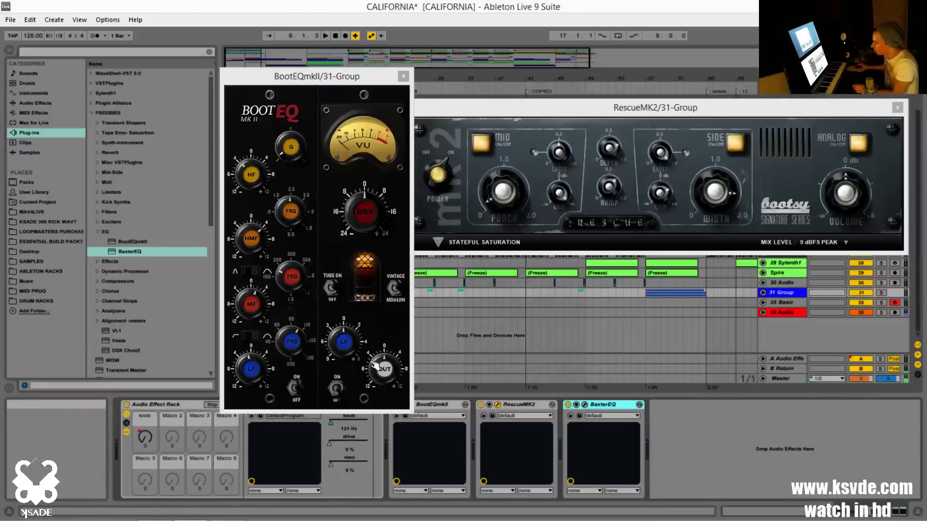
Move the BootEQmkII and RescueMK2 windows apart, examine BootEQmkII's Vintage/Modern switch, and close the BootEQmkII window
drag(311, 78, 277, 75)
drag(572, 109, 564, 76)
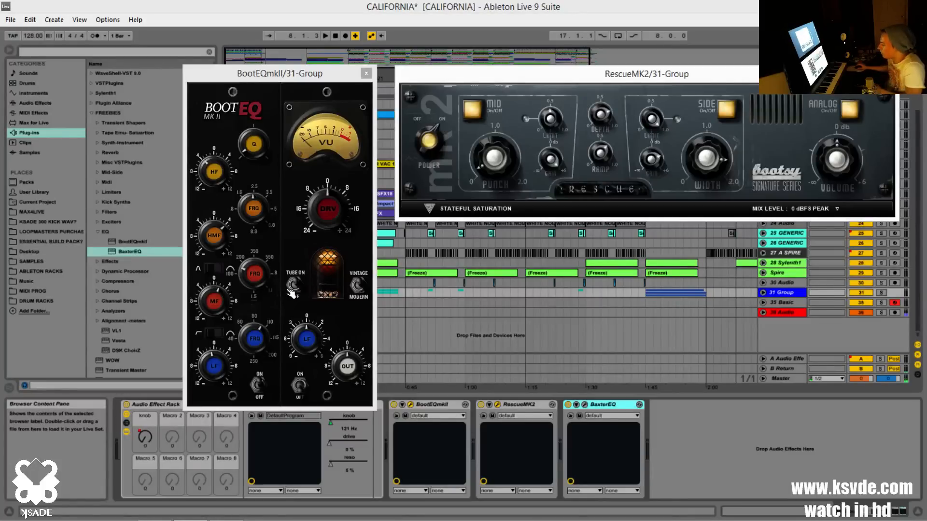
click(363, 288)
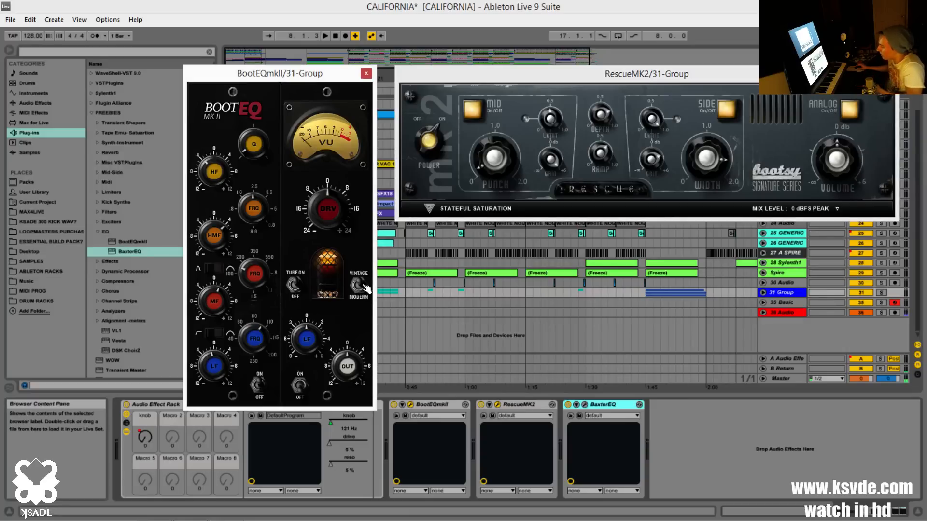
click(367, 74)
Place the RescueMK2 window over the middle of the arrangement to examine its mid and side controls
drag(505, 81, 366, 208)
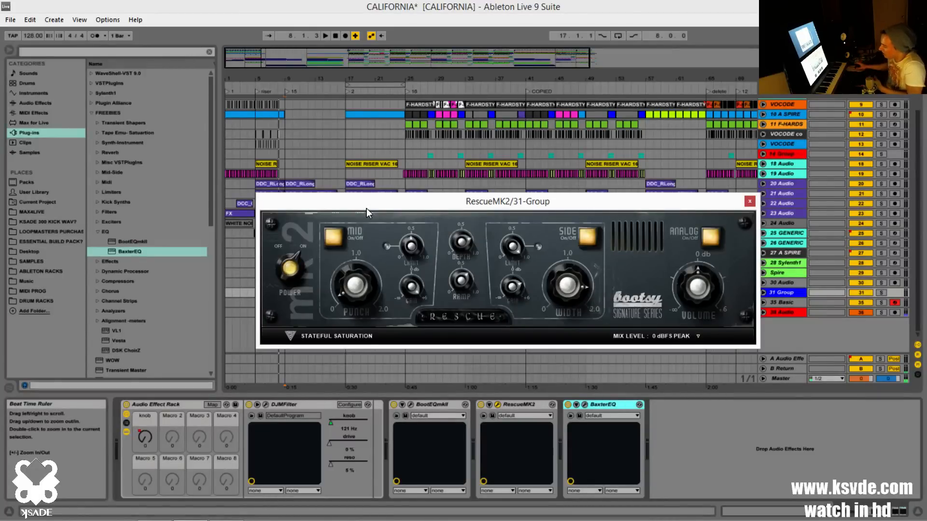
drag(375, 208, 350, 209)
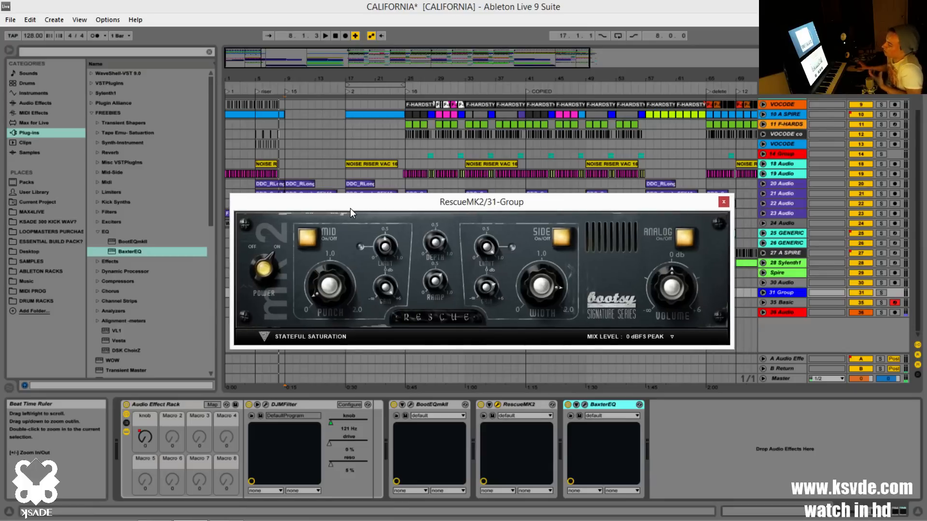
mouse_move(350, 208)
mouse_down()
mouse_move(347, 200)
mouse_move(356, 204)
mouse_up()
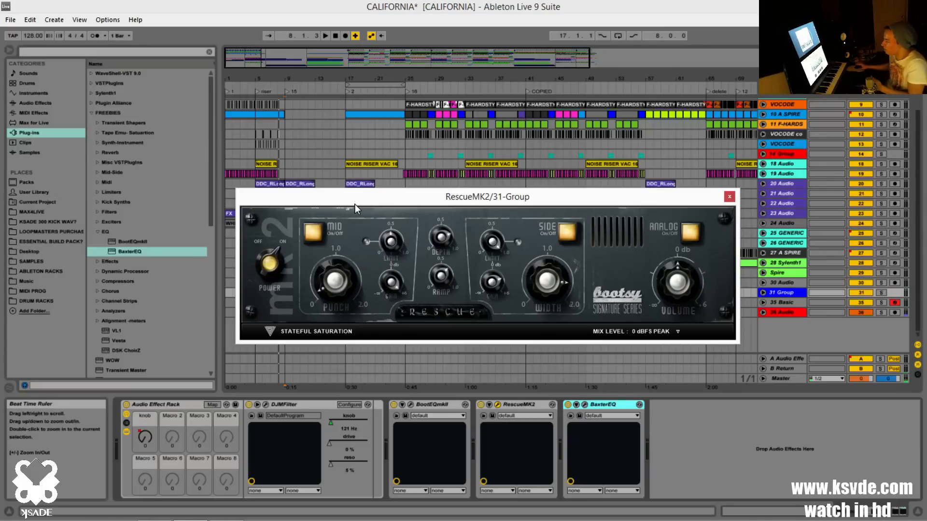
mouse_move(355, 205)
mouse_down()
mouse_move(341, 213)
mouse_move(352, 227)
mouse_move(350, 215)
mouse_up()
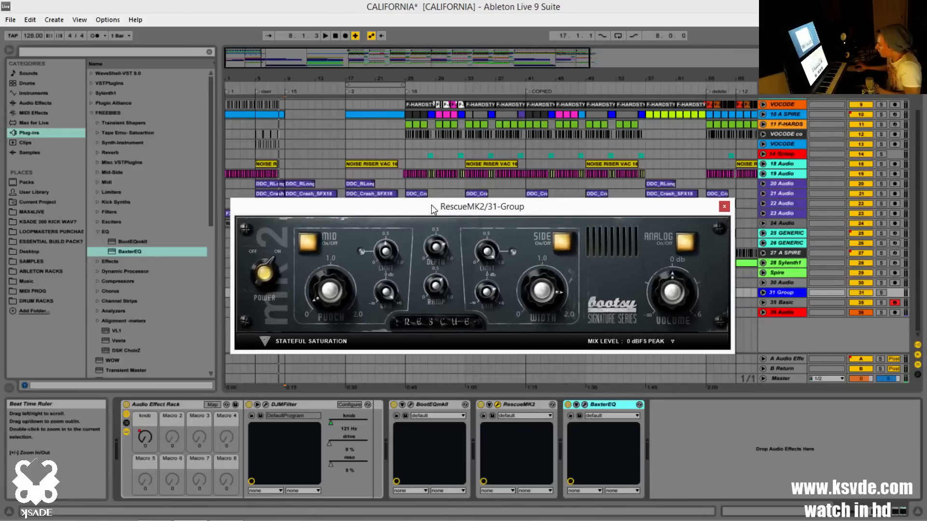
drag(430, 206, 423, 203)
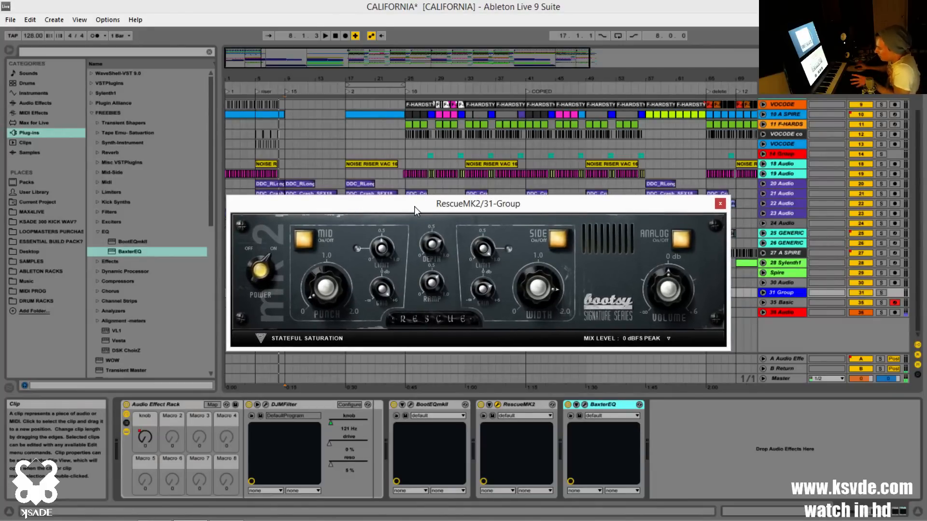
drag(414, 207, 398, 219)
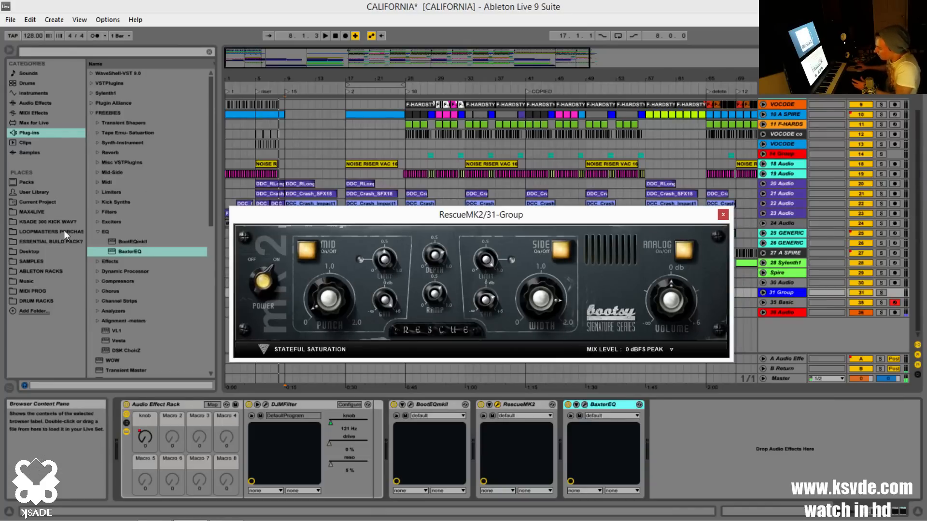
Add MSED from the FREEBIES Mid-Side folder to the end of the 31 Group chain and place its window above RescueMK2
click(96, 232)
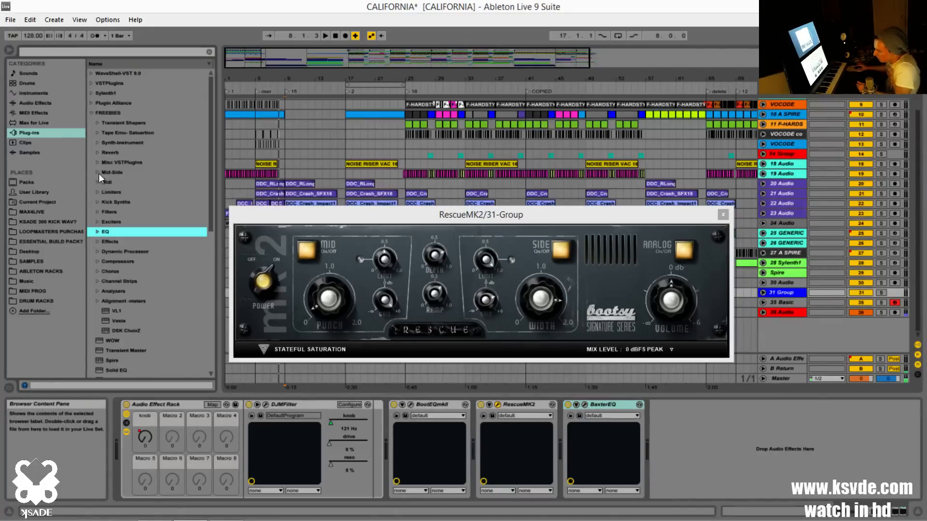
click(98, 173)
double_click(113, 190)
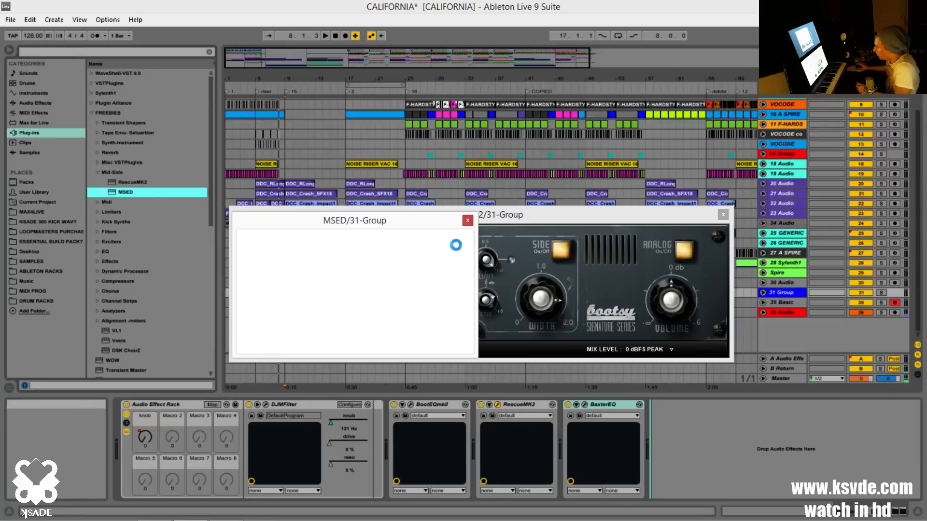
drag(348, 226, 345, 71)
drag(476, 218, 474, 243)
drag(399, 62, 509, 67)
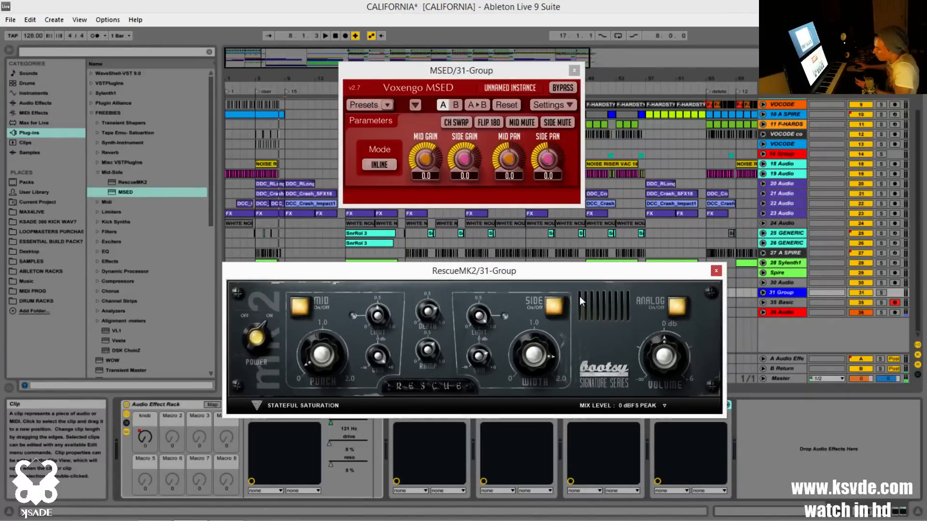
Examine MSED's mid and side gain and pan controls alongside RescueMK2, and close the MSED window
drag(500, 72, 511, 101)
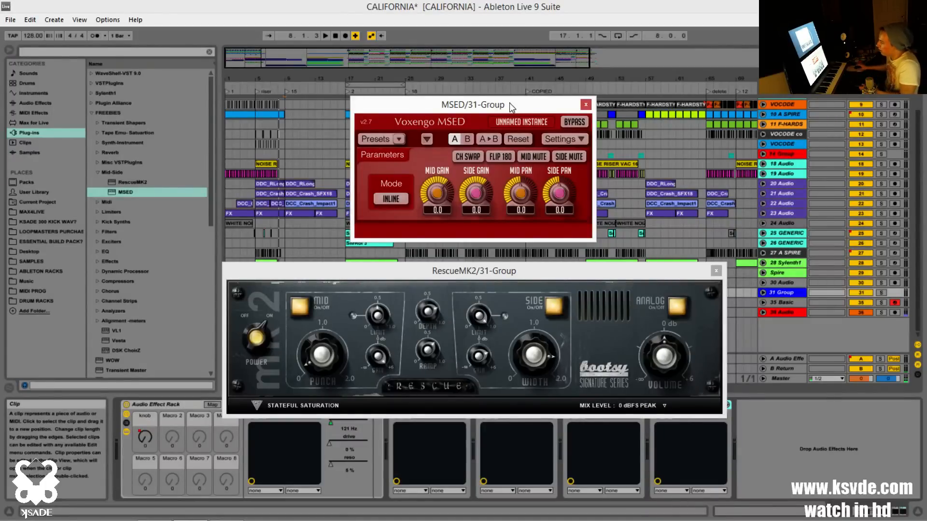
mouse_move(510, 103)
mouse_down()
mouse_move(494, 90)
mouse_move(508, 104)
mouse_up()
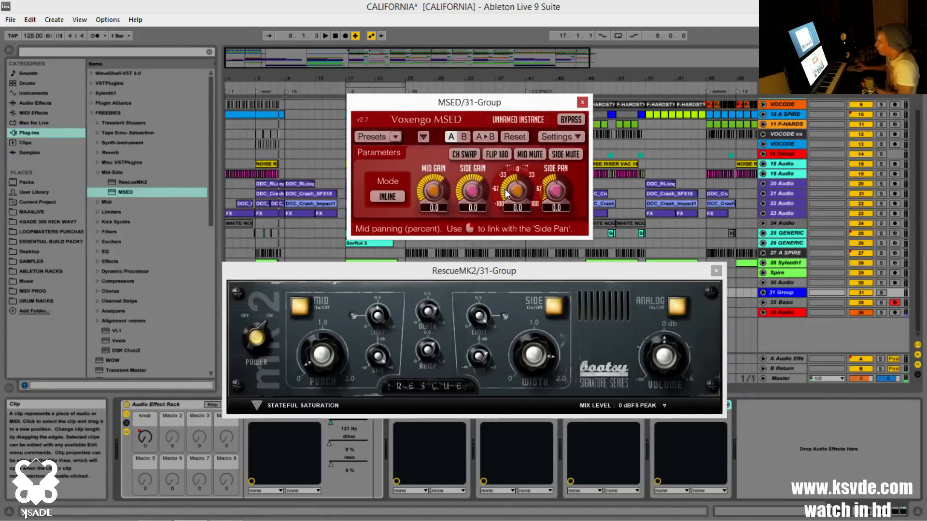
drag(492, 103, 458, 107)
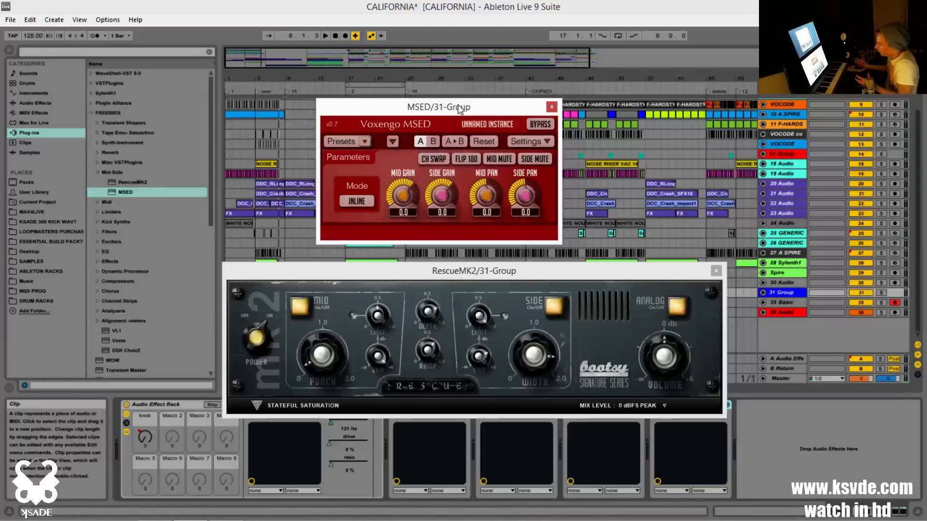
click(551, 107)
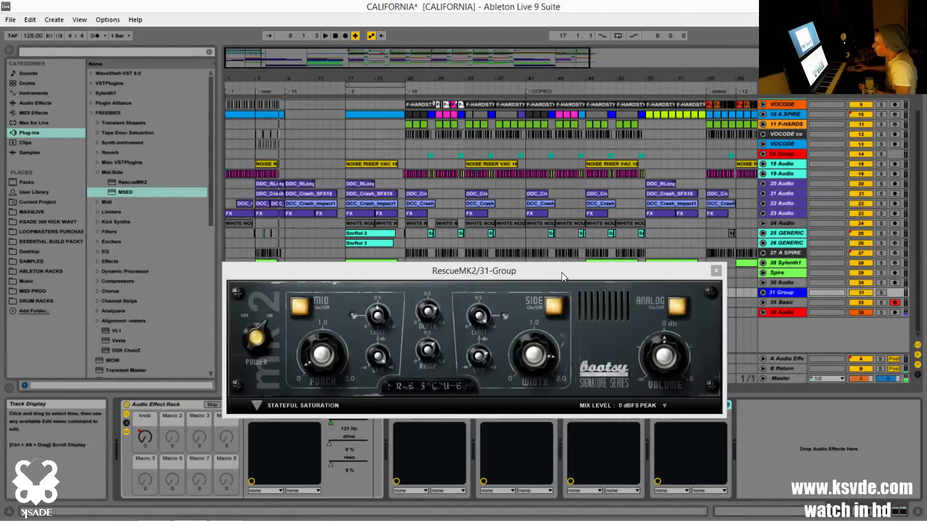
Place the RescueMK2 window over the middle of the arrangement and examine its Punch knob and the mid section's level knob
drag(561, 272, 570, 187)
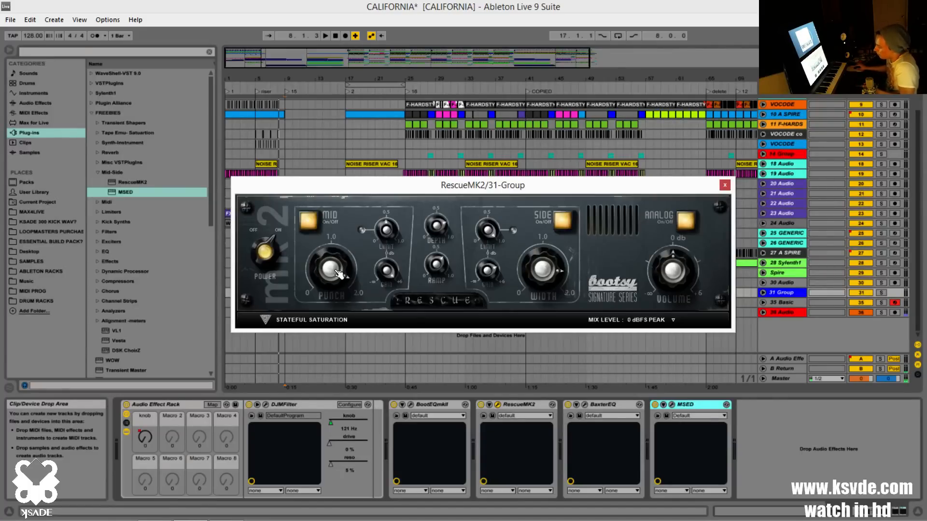
drag(337, 270, 337, 322)
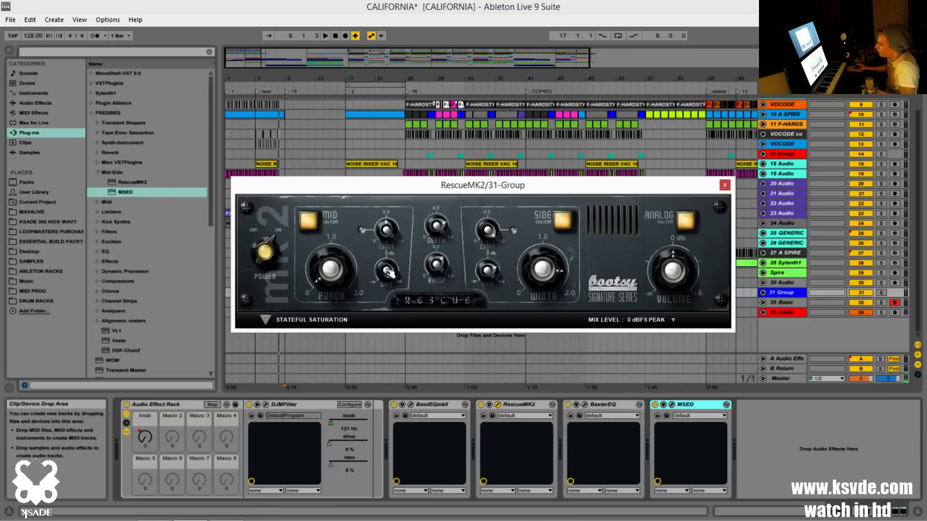
drag(388, 271, 387, 248)
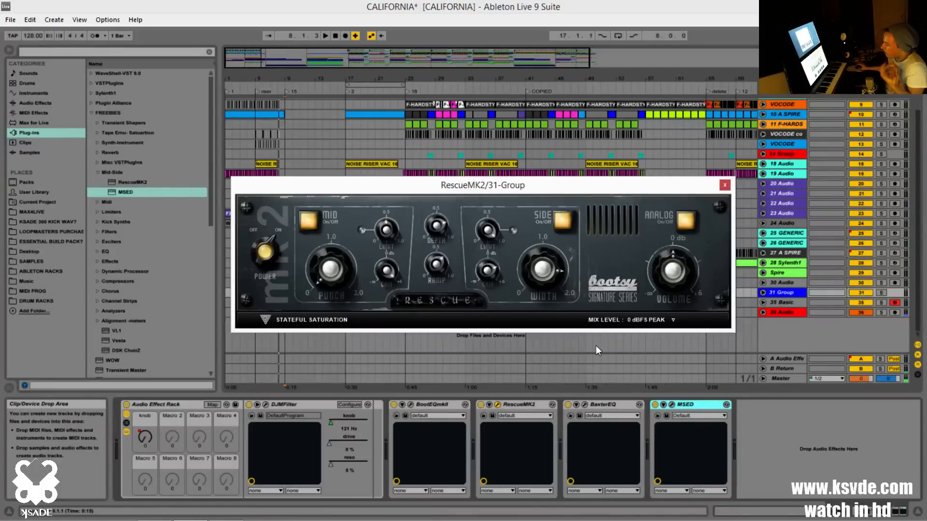
Reopen MSED from the 31 Group chain, compare it with RescueMK2's mid and side controls, and close it
click(671, 404)
drag(475, 108, 515, 275)
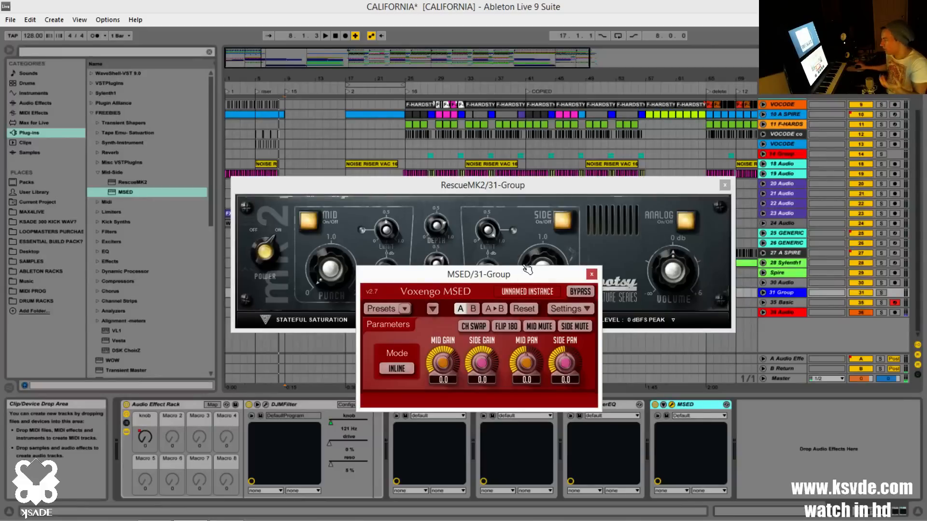
click(592, 274)
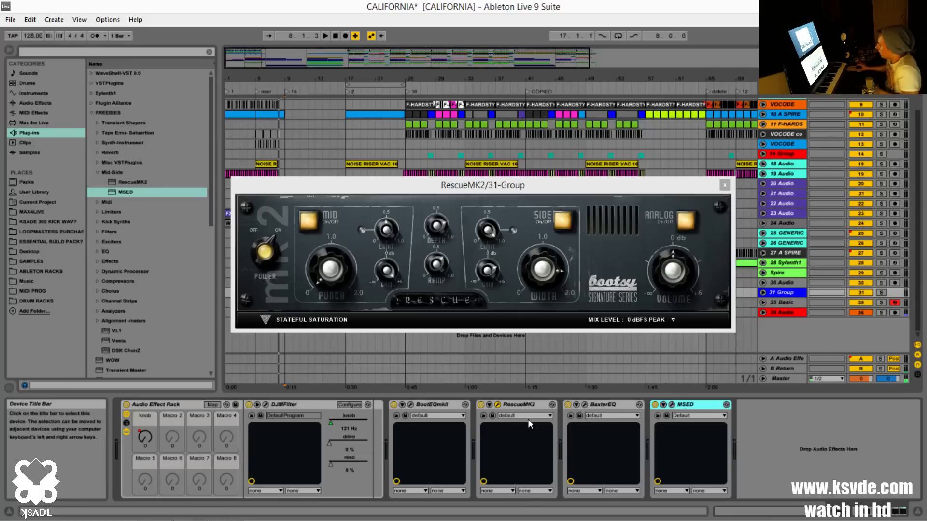
Delete MSED and BaxterEQ from the 31 Group track and shift the RescueMK2 window slightly lower
key(Delete)
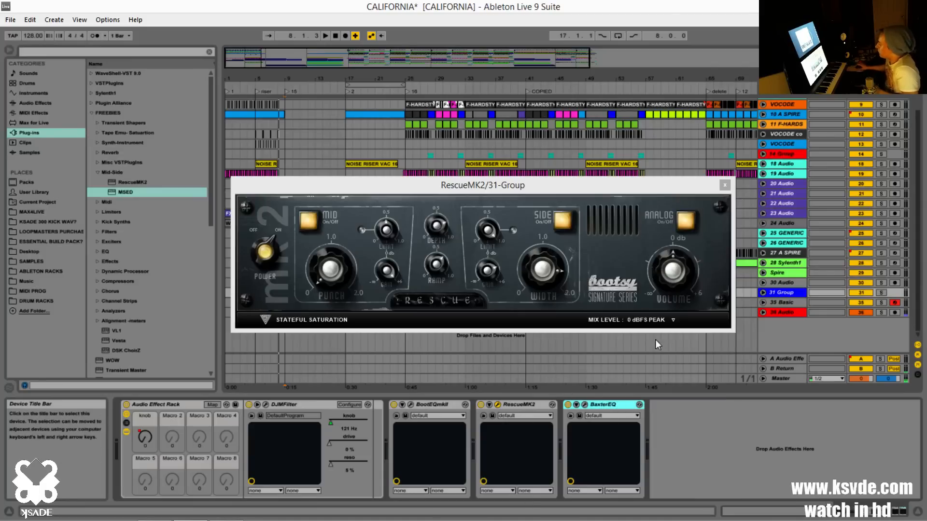
key(Delete)
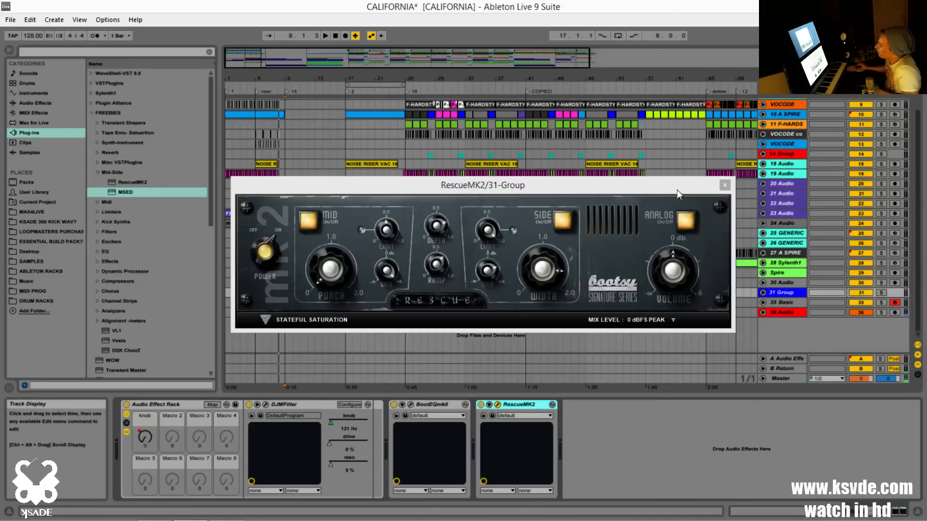
drag(677, 190, 679, 216)
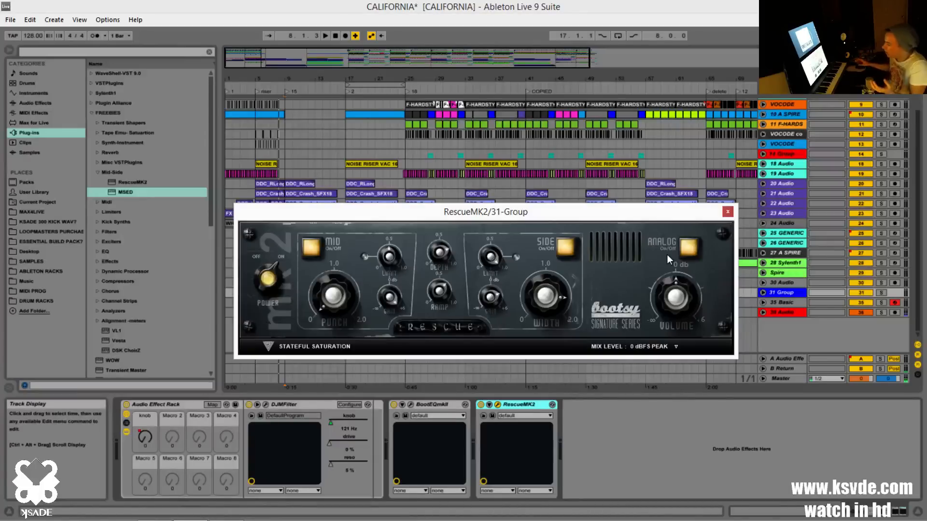
Demonstrate RescueMK2's Analog switch by turning it off and on several times, leaving it on
click(690, 249)
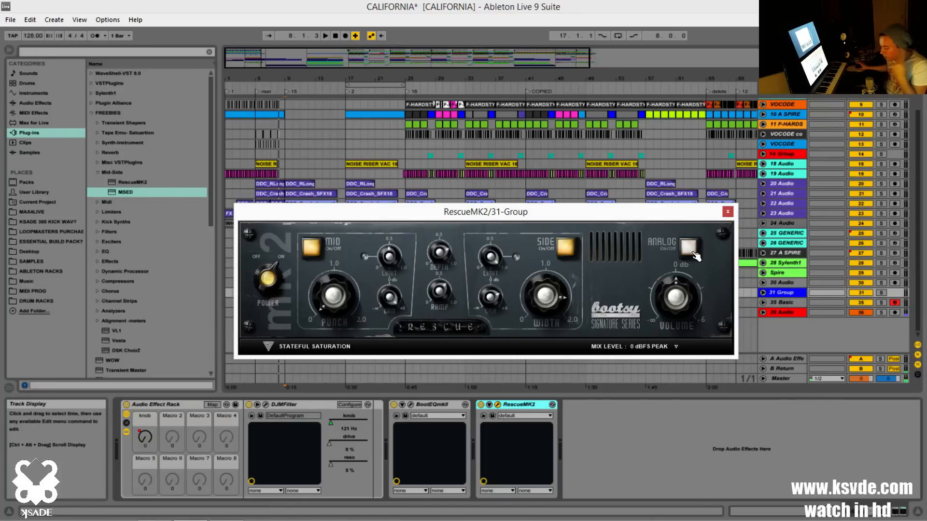
click(693, 252)
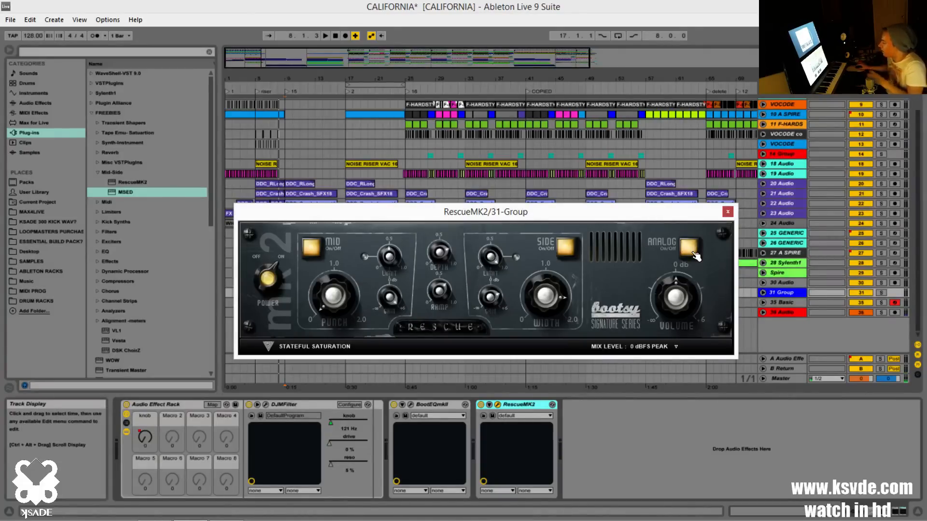
click(689, 247)
click(689, 248)
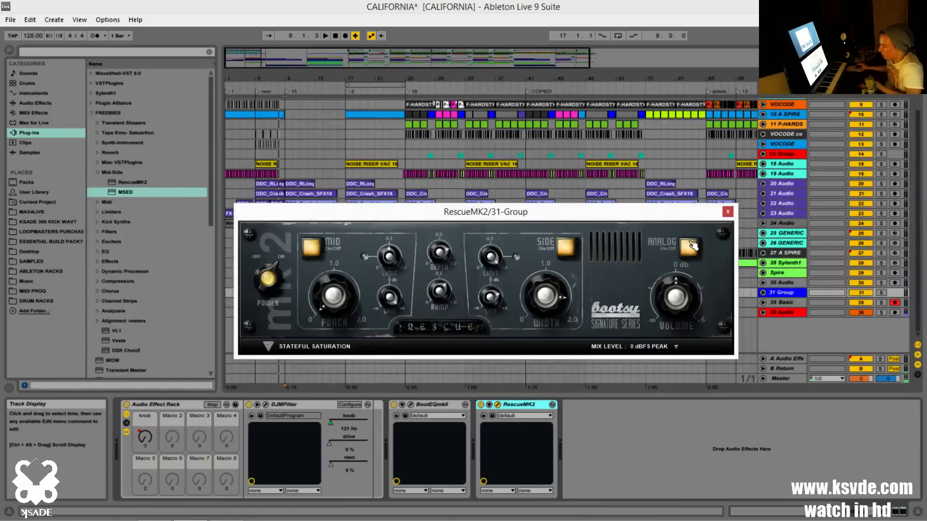
click(690, 249)
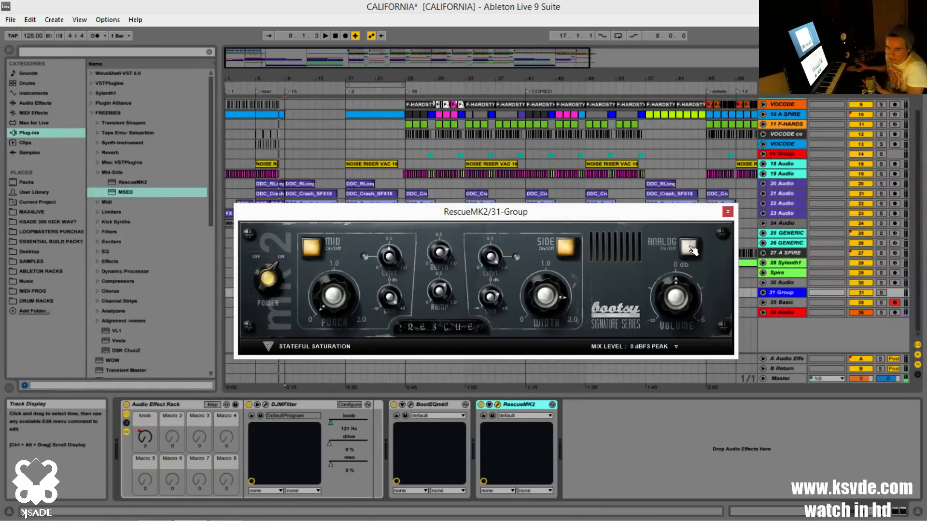
click(693, 250)
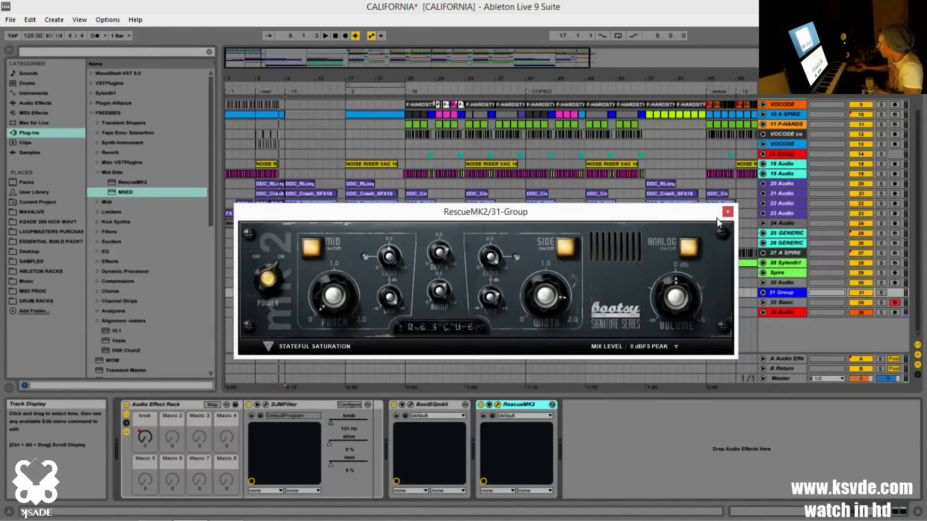
Play the arrangement from bar 17 while switching RescueMK2's power off and on for comparison, leave it on and stop playback
drag(661, 216, 728, 326)
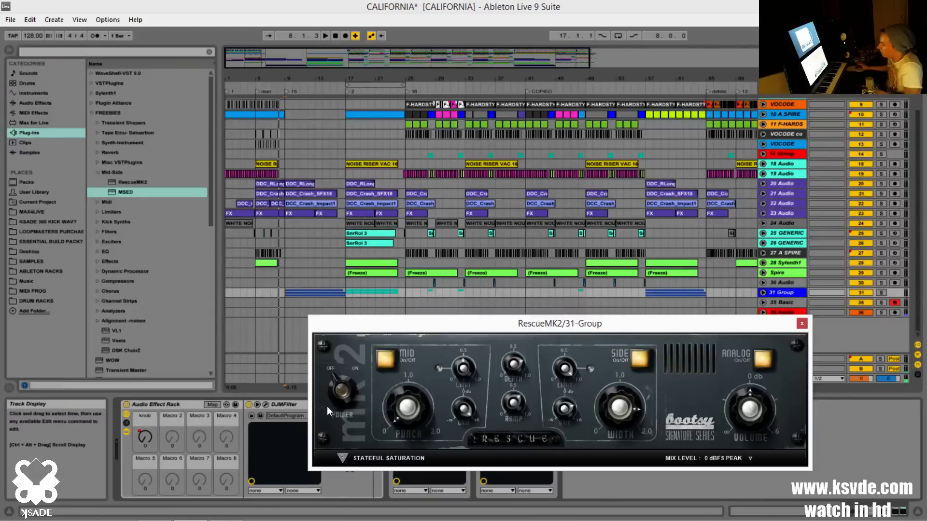
click(343, 292)
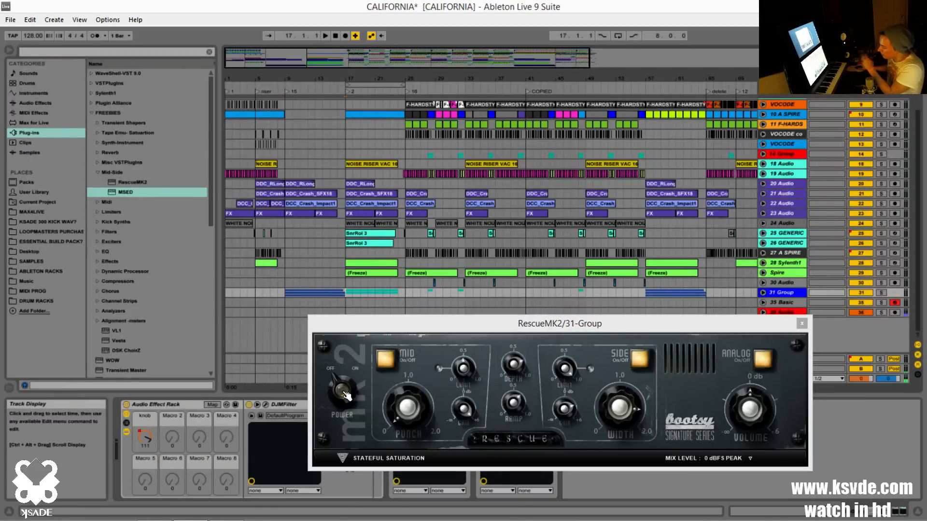
key(space)
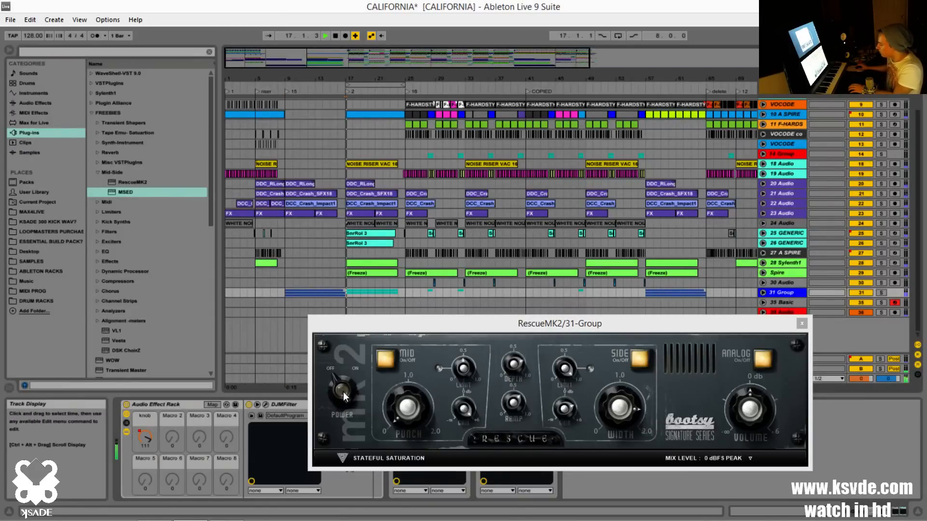
click(346, 395)
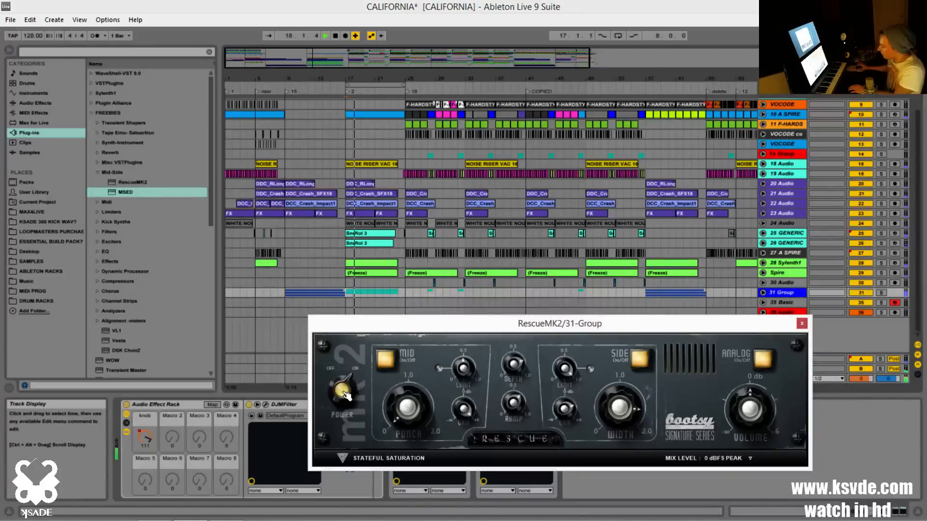
click(346, 395)
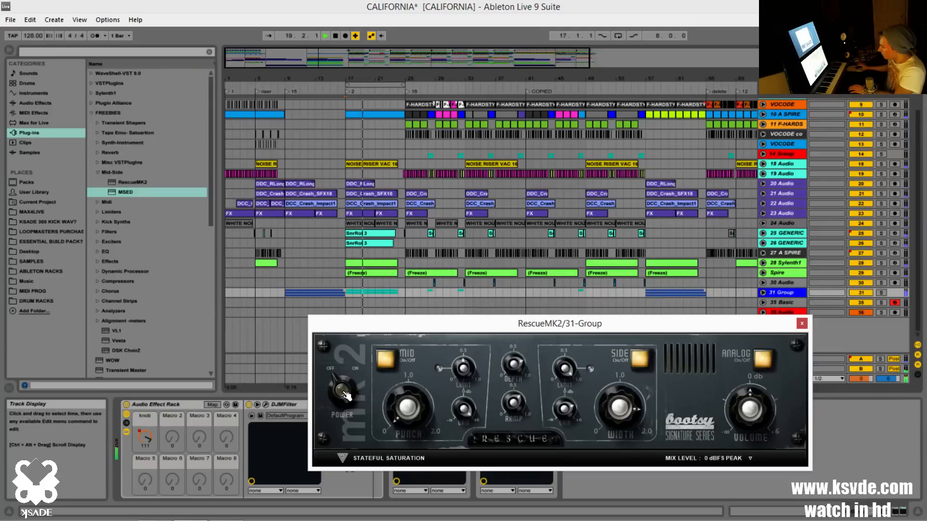
click(345, 395)
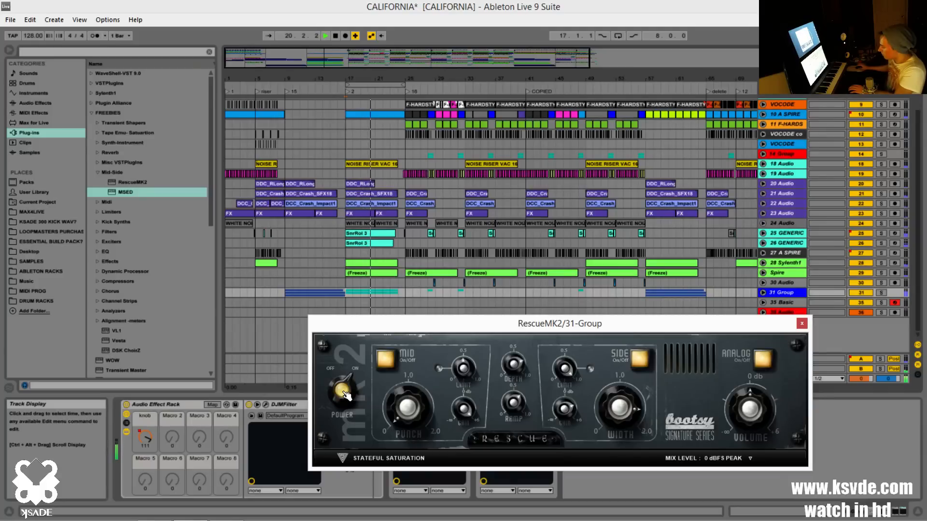
click(346, 395)
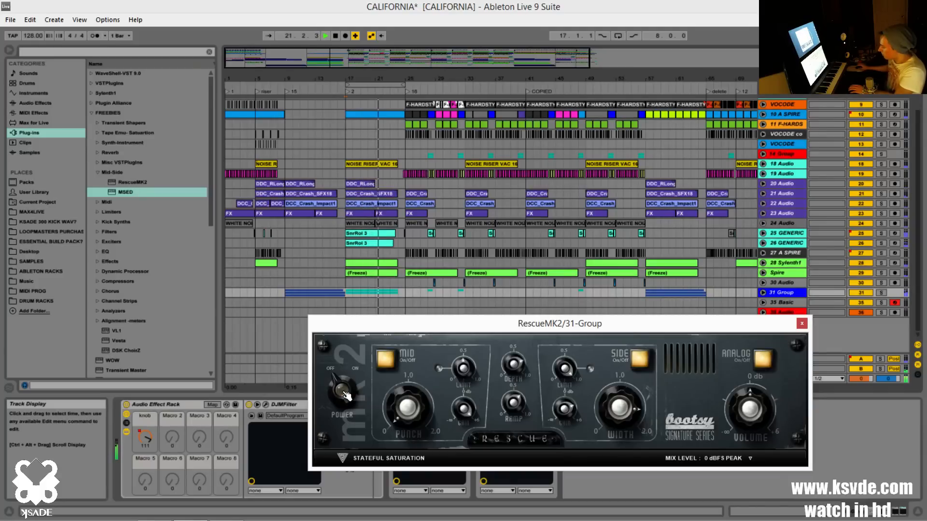
click(346, 395)
key(space)
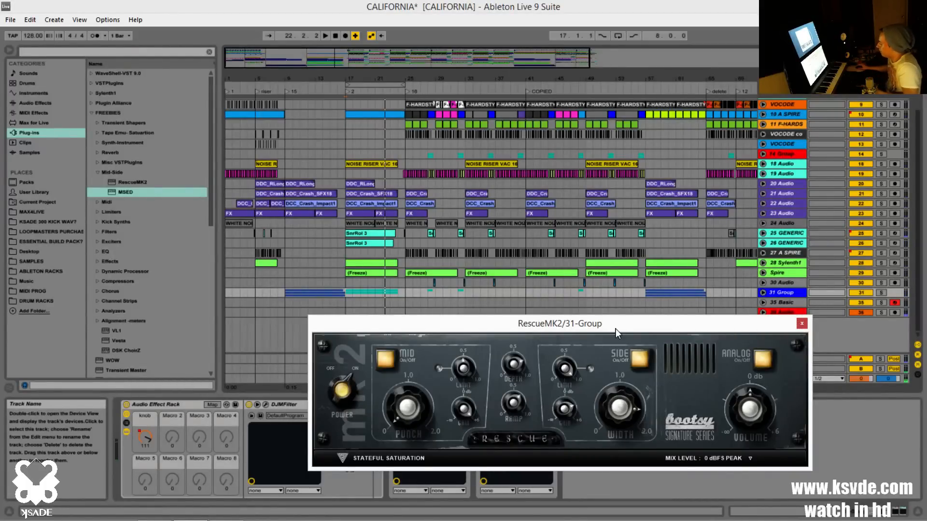
Reopen RescueMK2 over the middle of the arrangement, review its interface once more and close it
drag(667, 328, 553, 239)
click(690, 237)
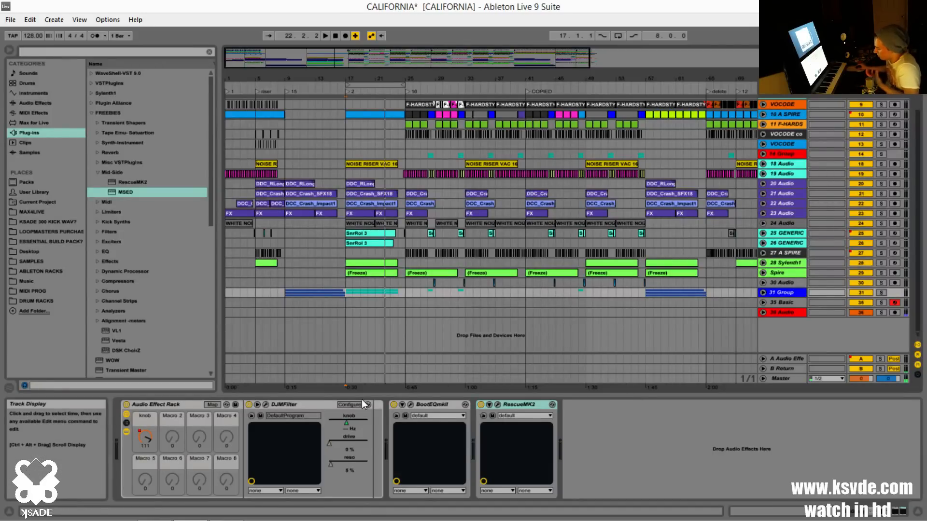
click(498, 405)
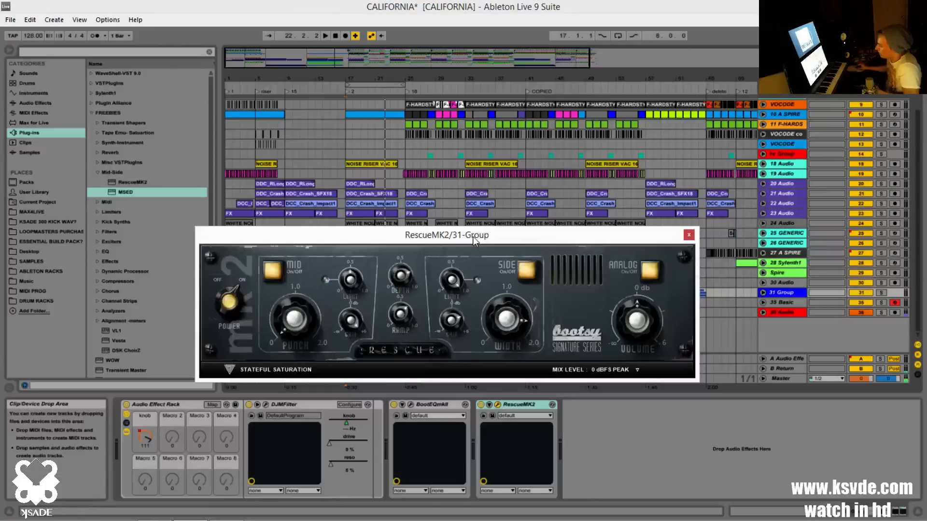
drag(567, 263, 524, 221)
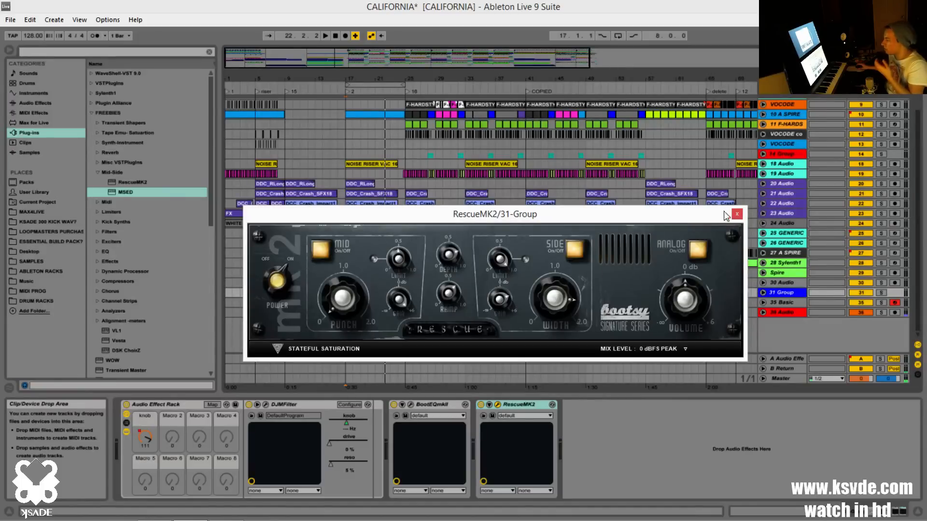
mouse_move(478, 216)
mouse_down()
mouse_move(456, 195)
mouse_move(466, 222)
mouse_move(462, 208)
mouse_up()
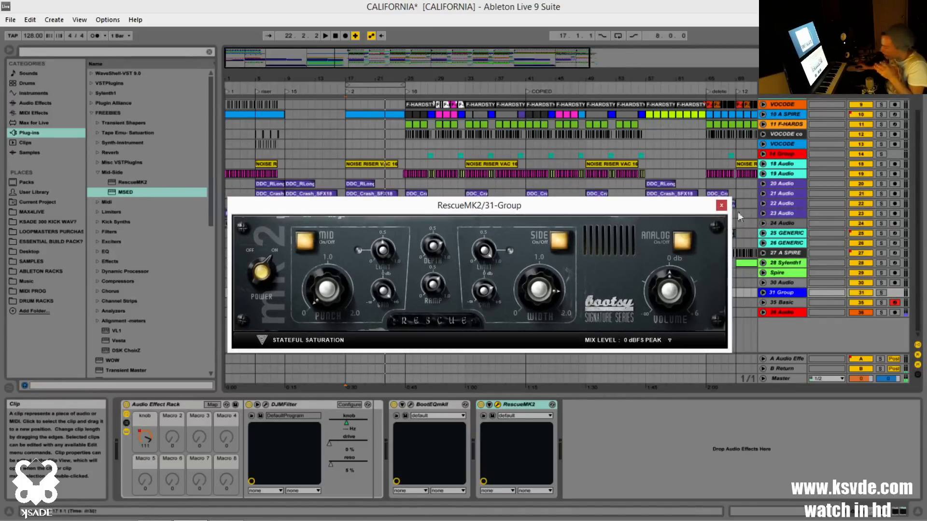
click(721, 205)
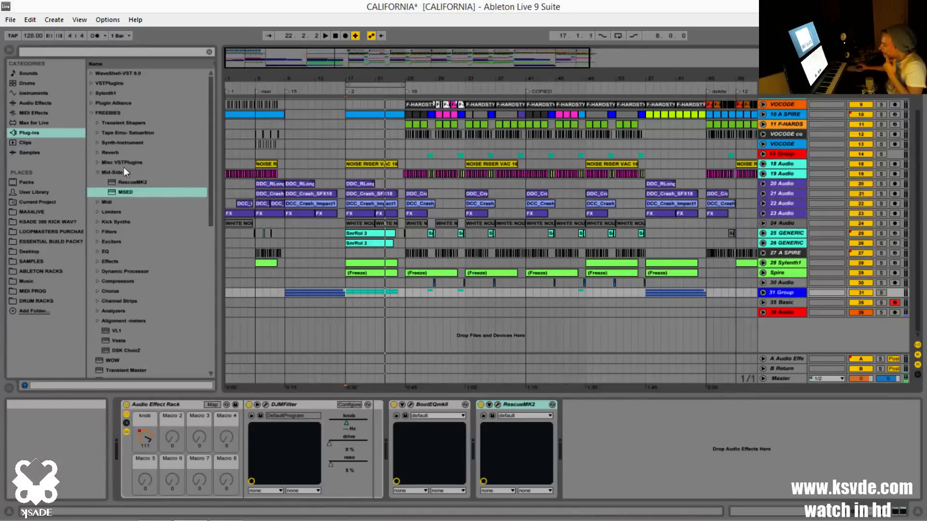
Add BaxterEQ from the FREEBIES EQ folder after RescueMK2 on the 31 Group track and place its window over the arrangement
click(97, 173)
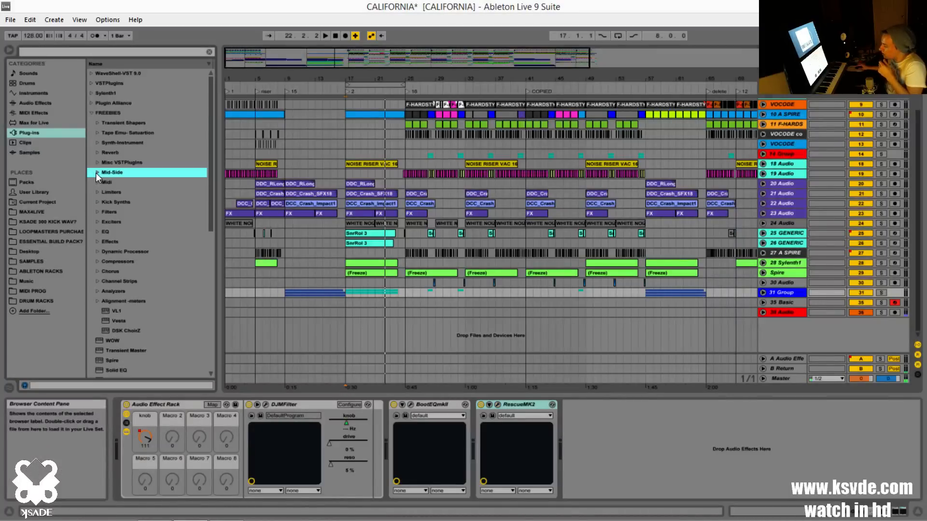
click(96, 233)
drag(125, 252, 602, 419)
drag(537, 214, 433, 176)
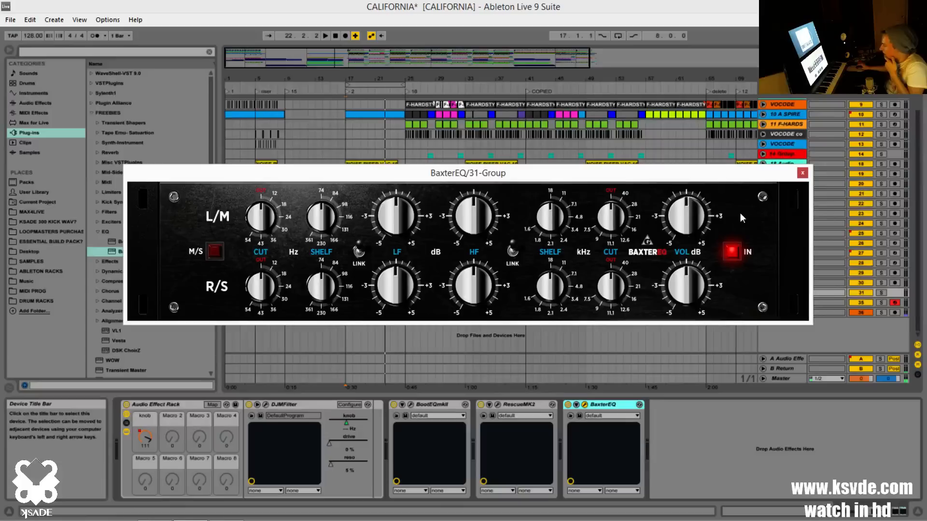
Close the BaxterEQ window and briefly show BootEQmkII's interface again before closing it
click(802, 173)
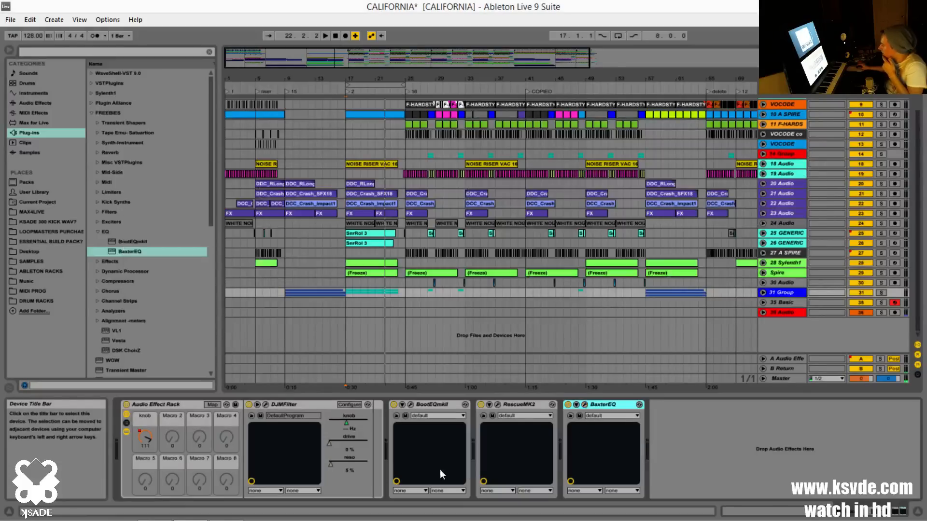
click(411, 405)
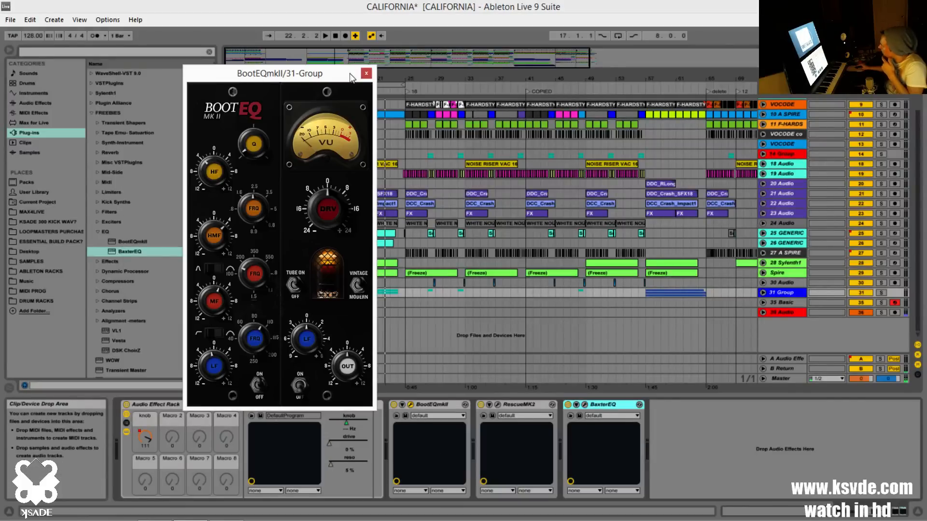
click(366, 73)
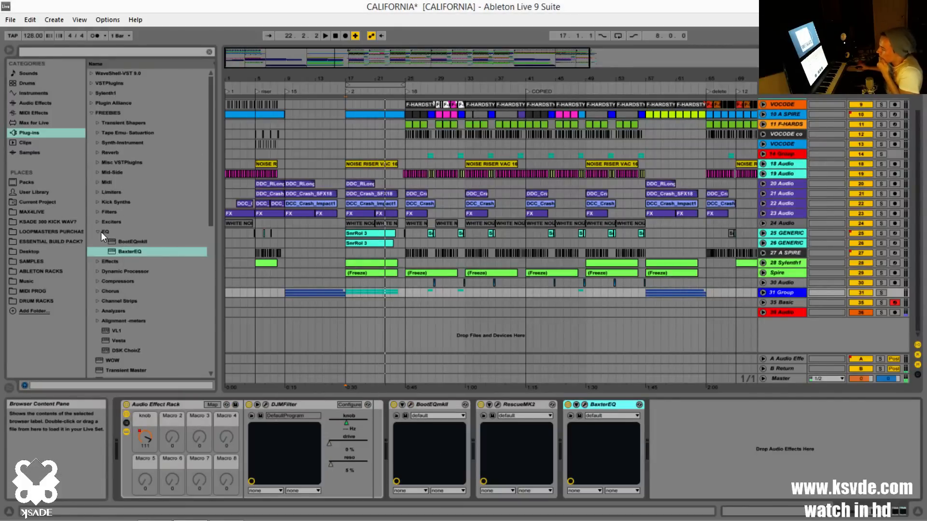
Add NastyDLAmkII from the FREEBIES Chorus folder before BootEQmkII on the 31 Group track and place its window clear of the group's clips
click(98, 231)
click(94, 213)
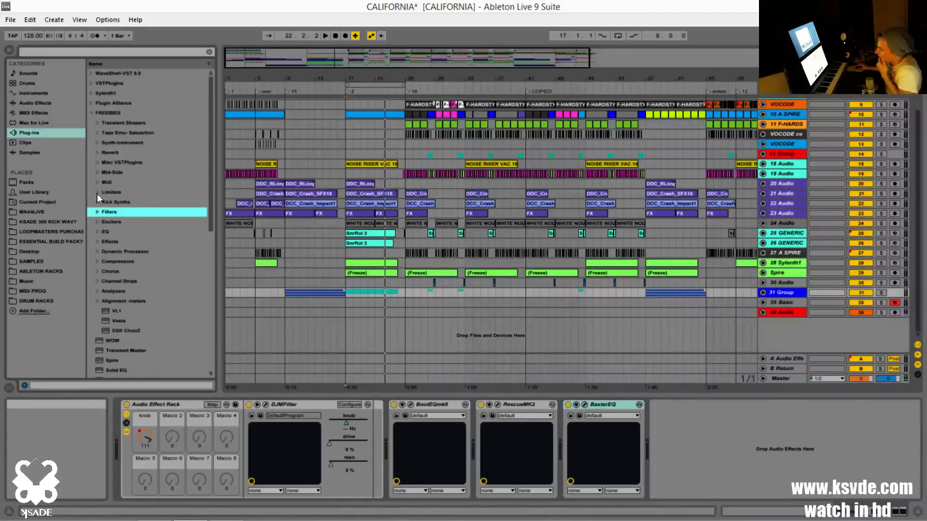
click(98, 131)
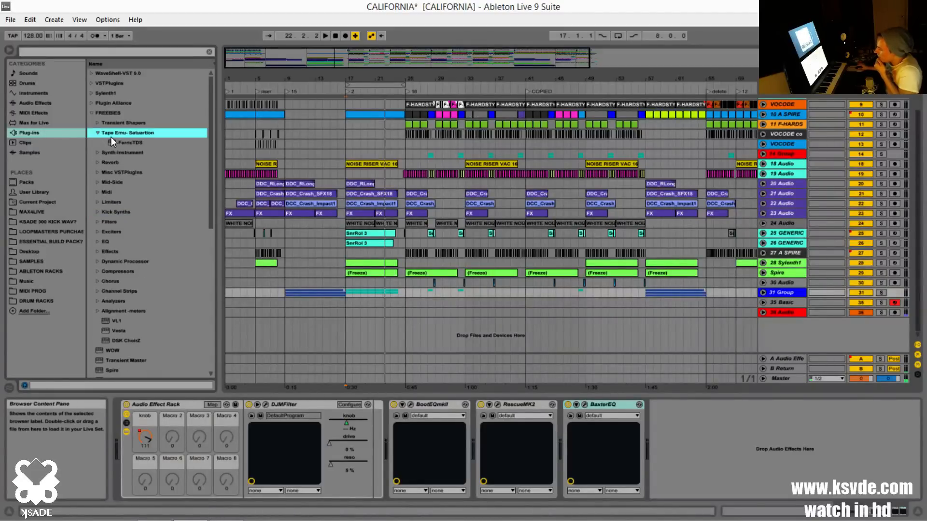
scroll(109, 191, down, 3)
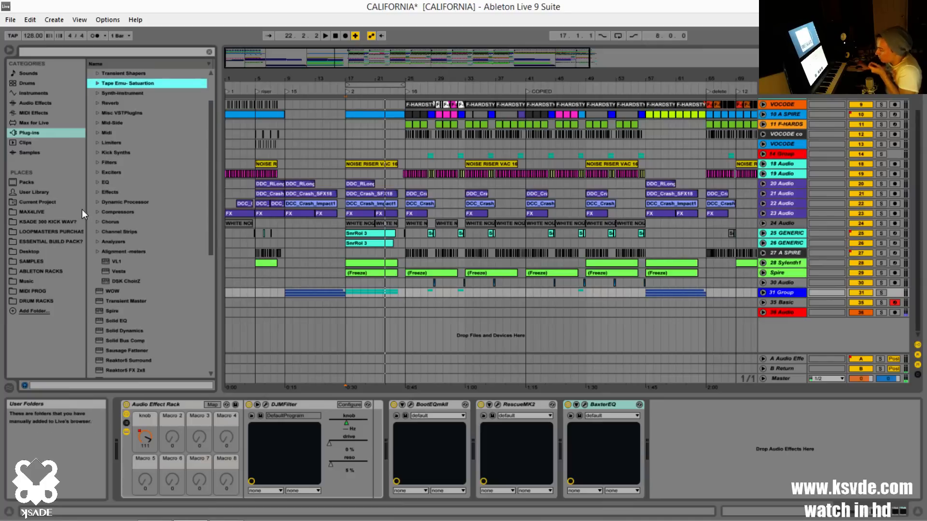
click(98, 222)
drag(113, 230, 386, 430)
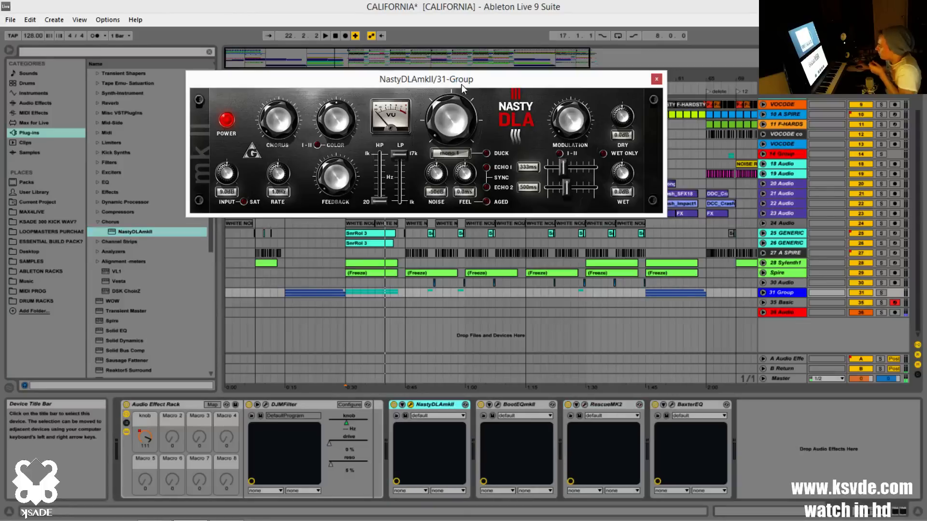
drag(456, 77, 529, 225)
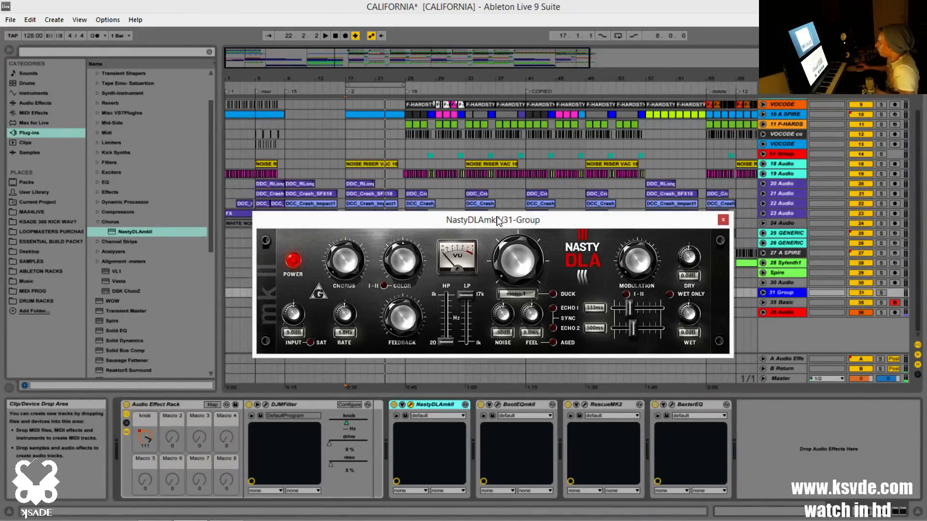
drag(500, 221, 509, 251)
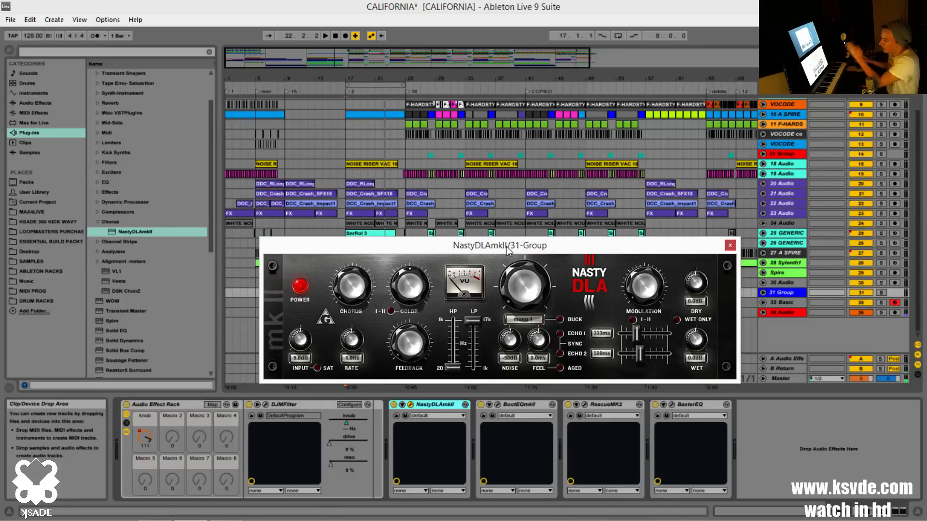
drag(507, 249, 484, 319)
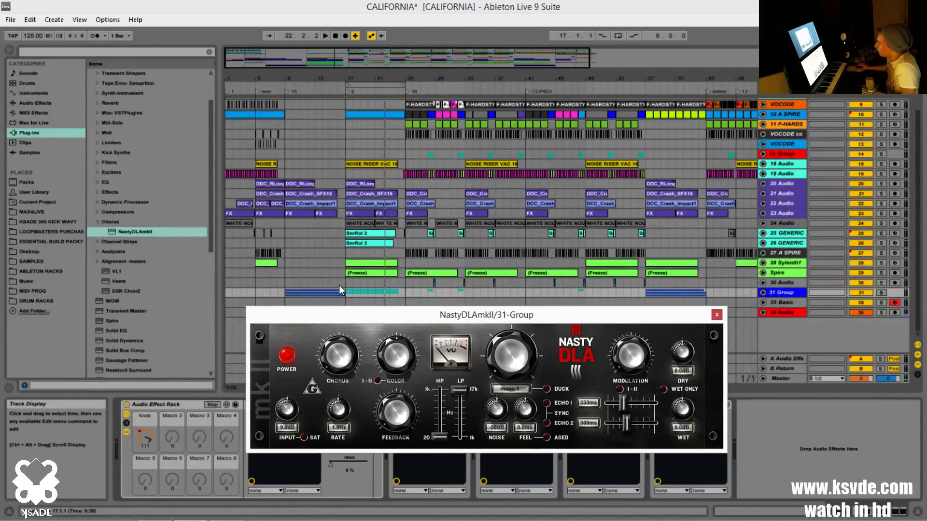
Solo the 31 Group track, play it from bar 9 and enable Wet Only in NastyDLAmkII
click(881, 293)
click(282, 288)
key(space)
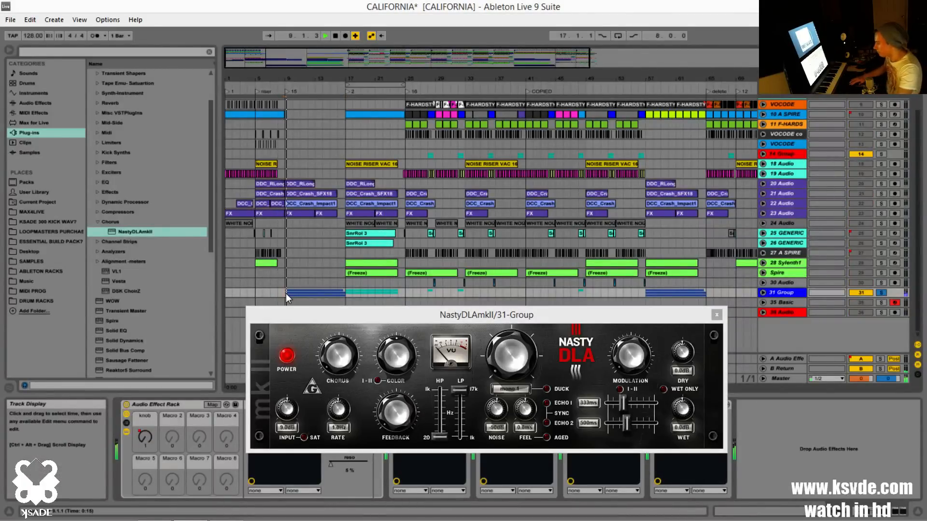
drag(408, 309, 393, 199)
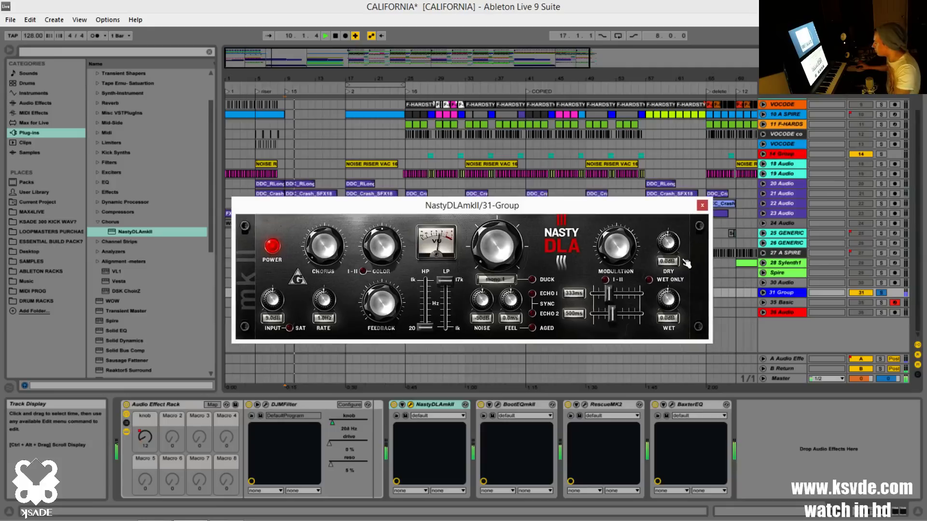
click(649, 280)
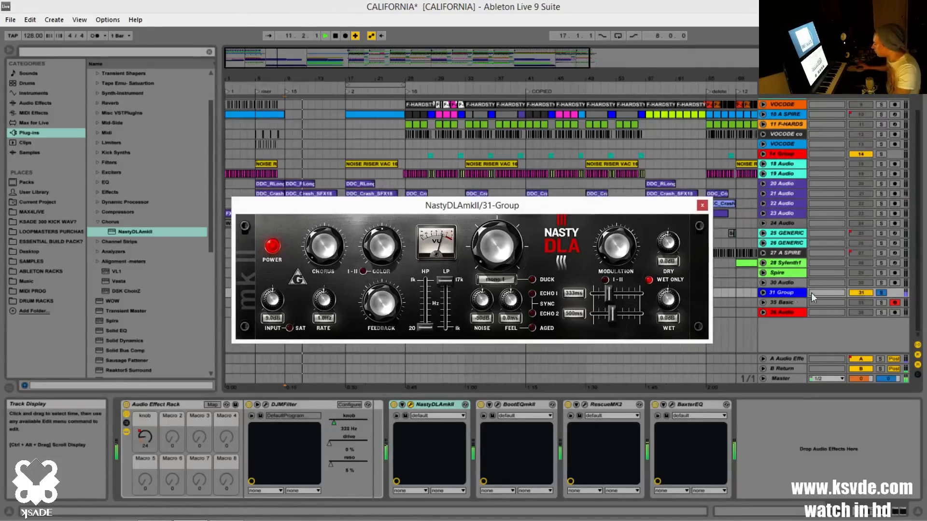
Switch NastyDLAmkII's Color to II, set Rate to 1.1 Hz and enable input saturation
click(363, 271)
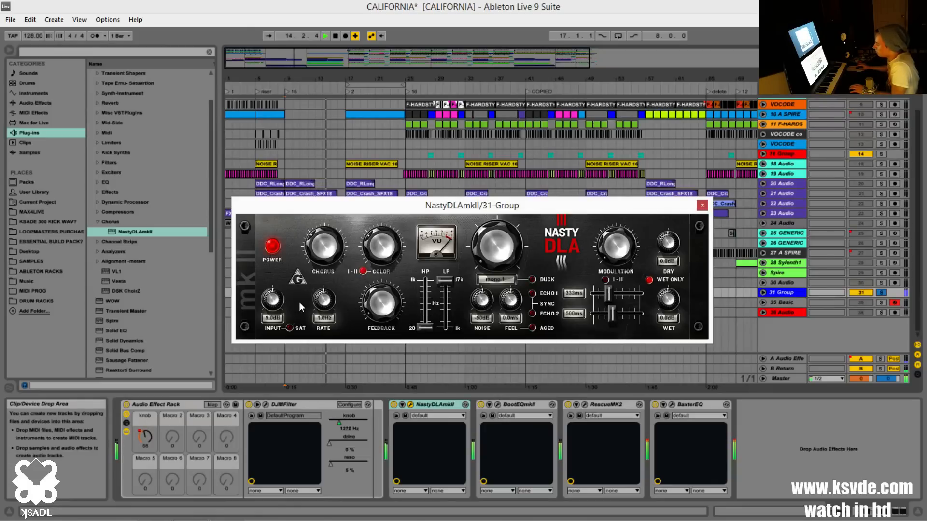
drag(330, 304, 330, 300)
click(289, 328)
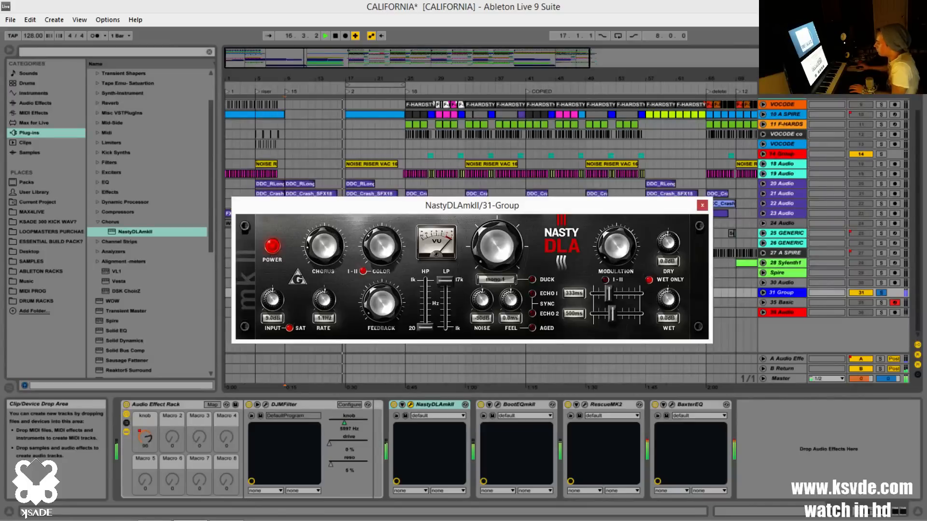
Change NastyDLAmkII's echo mode to retro 1 and lower its LP filter to about mid-range
mouse_move(445, 280)
mouse_down()
mouse_move(444, 328)
mouse_move(444, 284)
mouse_move(445, 293)
mouse_up()
mouse_move(483, 250)
mouse_down()
mouse_move(482, 229)
mouse_move(486, 260)
mouse_move(485, 249)
mouse_up()
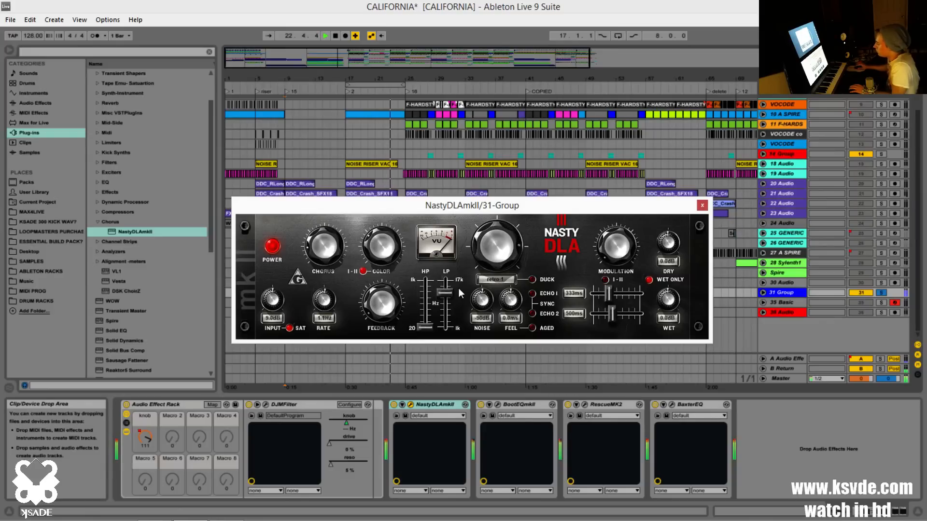
mouse_move(444, 293)
mouse_down()
mouse_move(445, 327)
mouse_move(444, 303)
mouse_up()
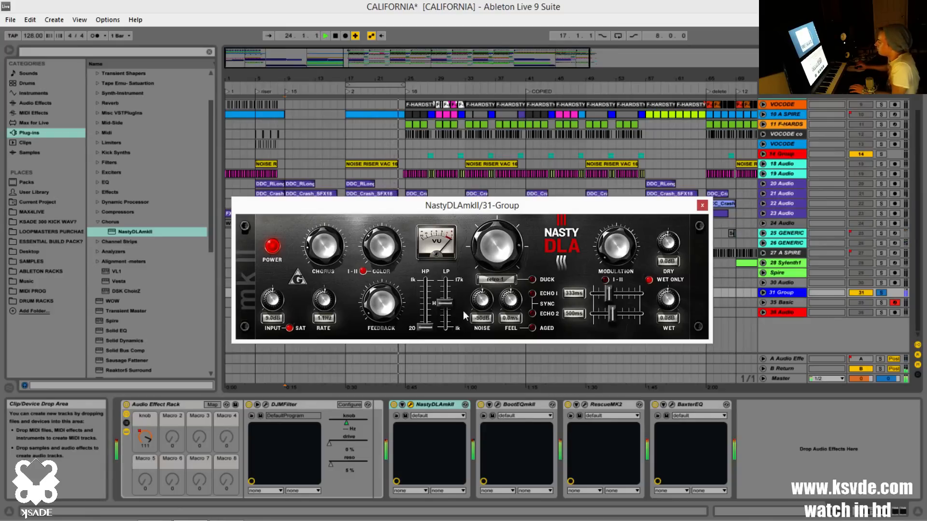
Replay from bar 9 while shortening both NastyDLAmkII echo times, with Echo 1 at 47 ms, and set Wet to 0.0 dB
key(space)
key(space)
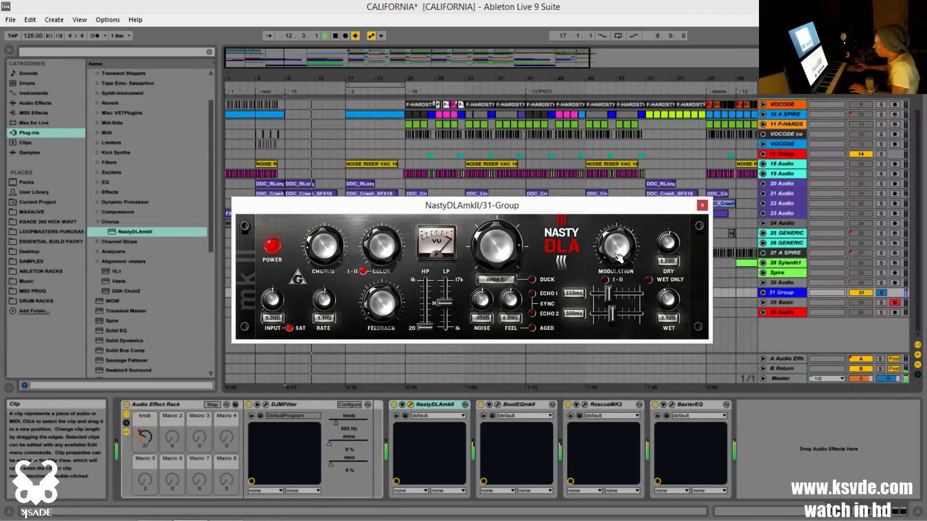
drag(608, 294, 607, 315)
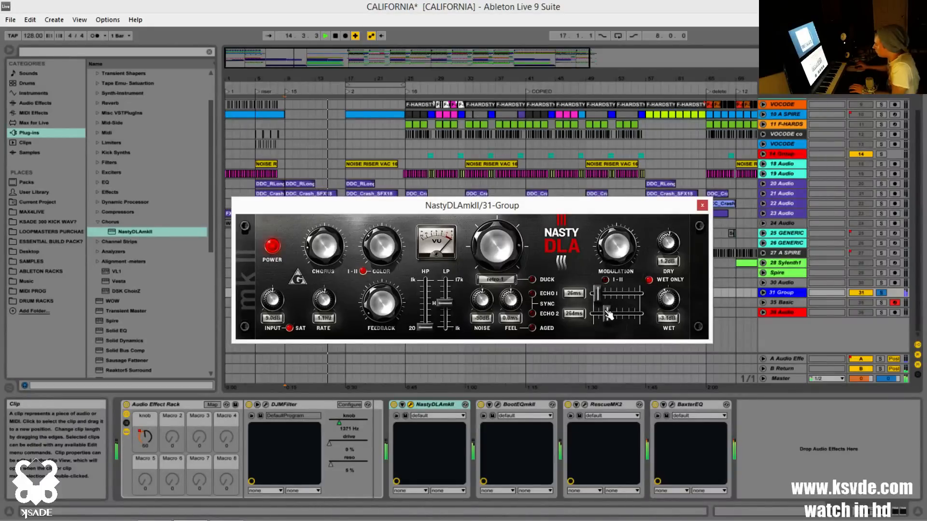
drag(378, 209, 367, 275)
drag(596, 379, 588, 359)
mouse_move(657, 364)
mouse_down()
mouse_move(658, 351)
mouse_move(657, 359)
mouse_up()
Replay the section with NastyDLAmkII's Feel at 3.3 ms, the mode at retro 1&2 and the HP filter raised slightly
key(space)
key(space)
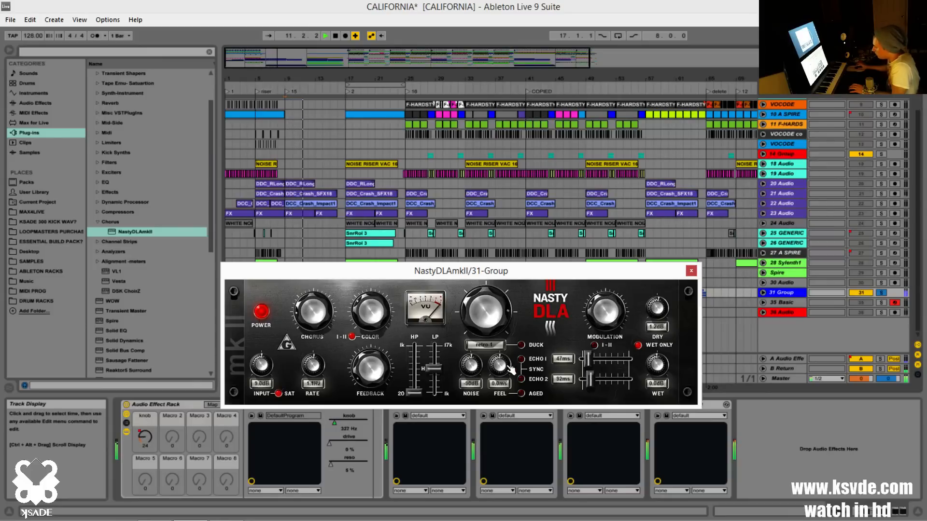
drag(511, 370, 510, 363)
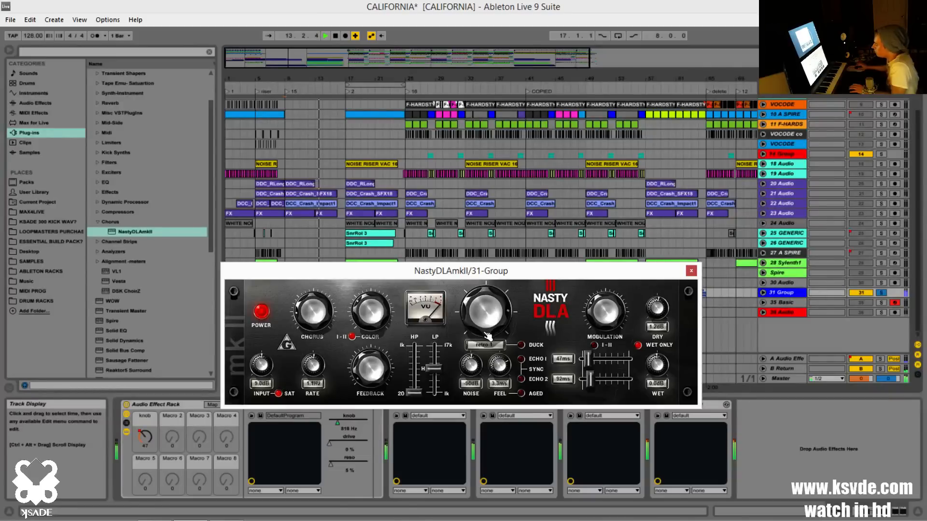
drag(489, 337, 488, 328)
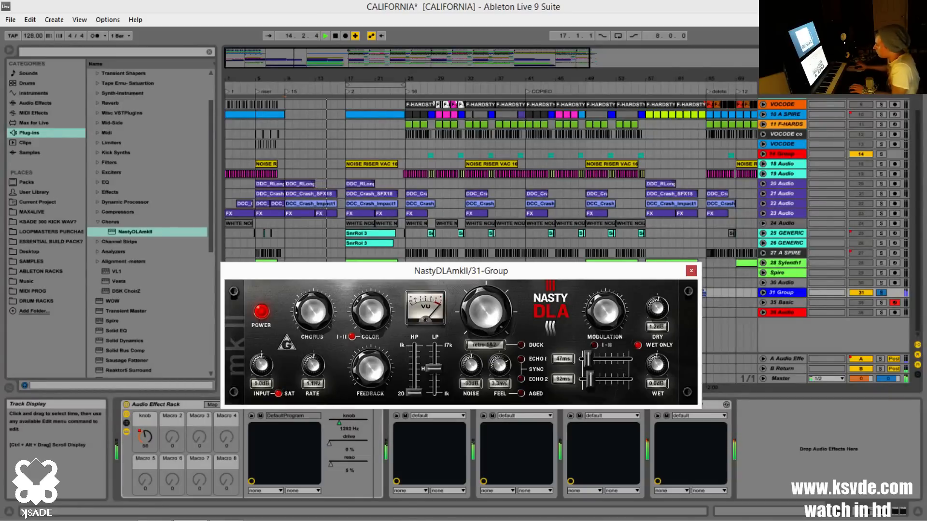
drag(414, 391, 414, 380)
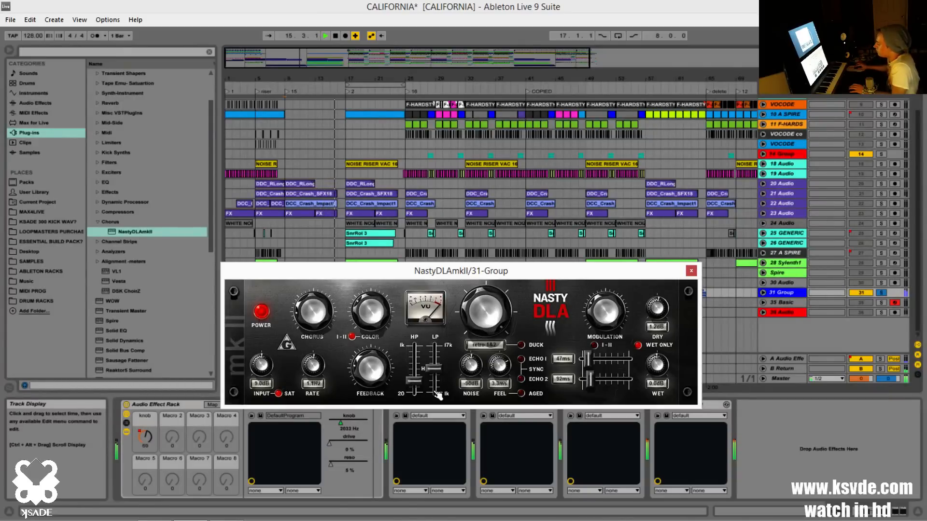
Turn off Wet Only in NastyDLAmkII, lower the Wet level and unsolo the 31 Group track
click(638, 344)
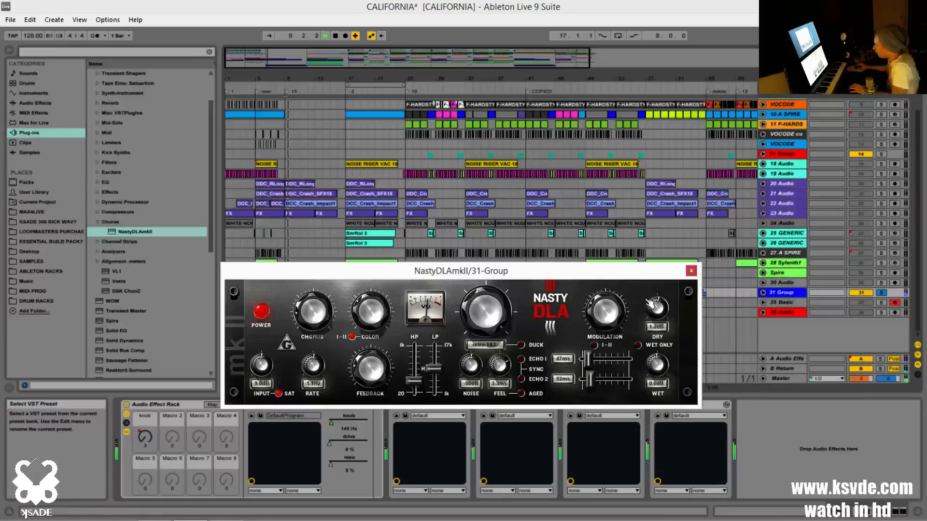
mouse_move(656, 365)
mouse_down()
mouse_move(657, 382)
mouse_move(656, 371)
mouse_up()
click(880, 292)
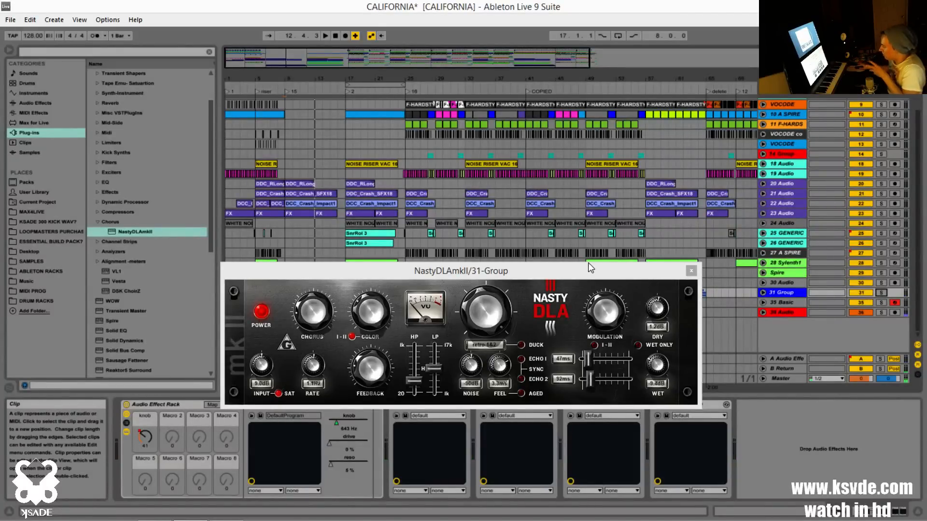
Demonstrate NastyDLAmkII's mode knob by switching to dual mono and on to retro 1, and delete the plug-in from the 31 Group track
drag(599, 268, 656, 260)
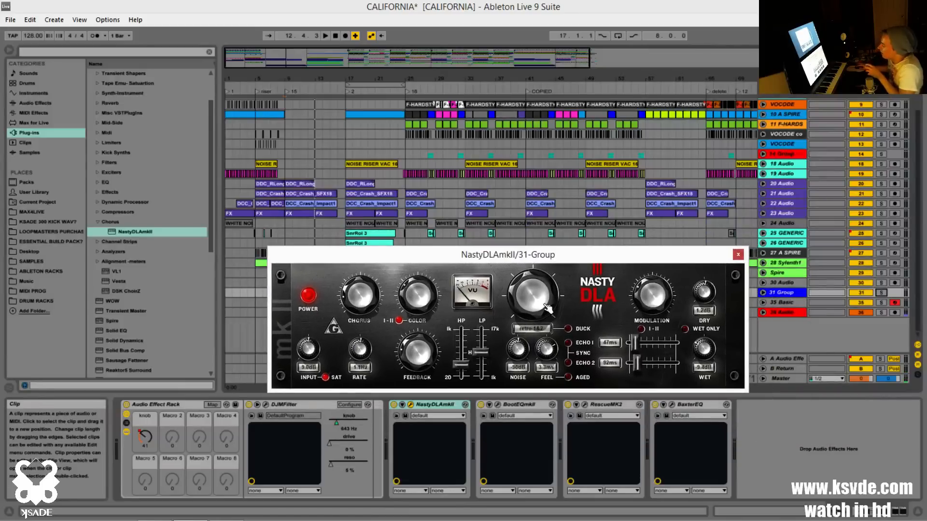
drag(533, 295, 533, 285)
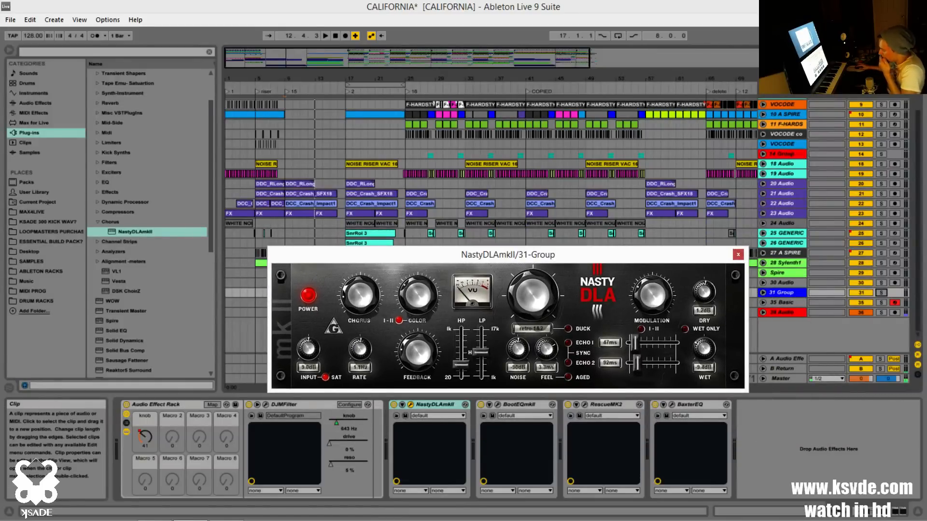
drag(532, 295, 533, 319)
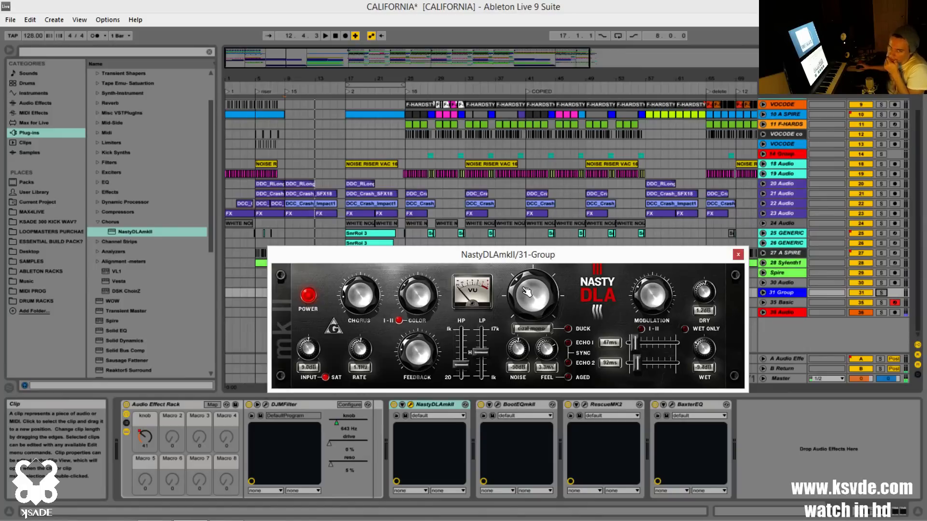
drag(532, 295, 532, 261)
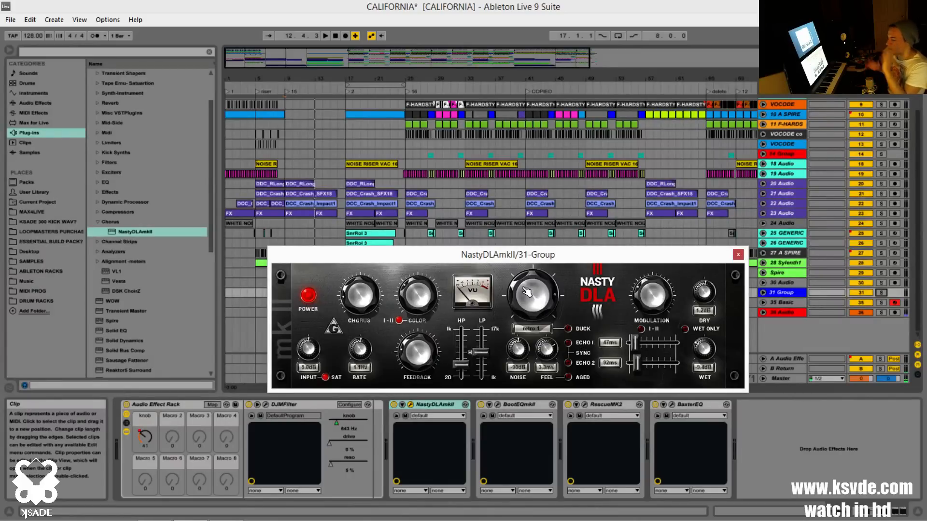
click(738, 254)
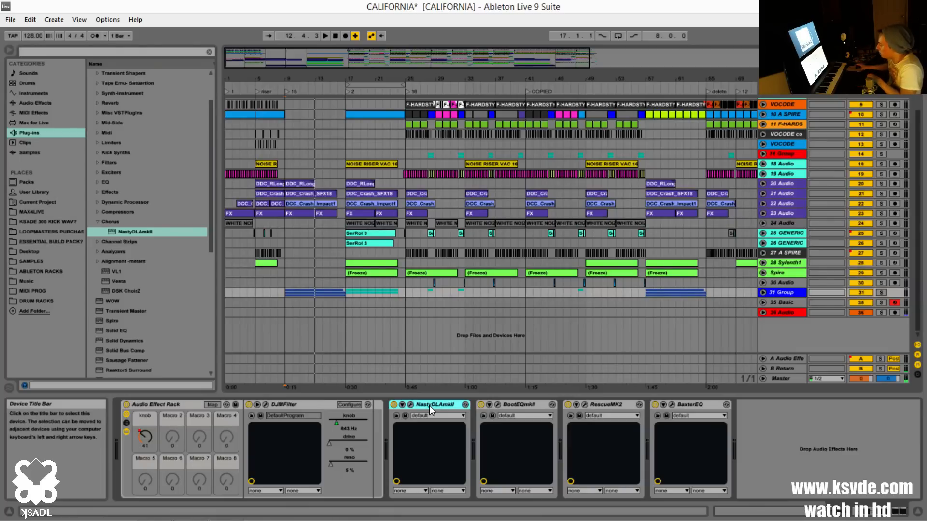
key(Delete)
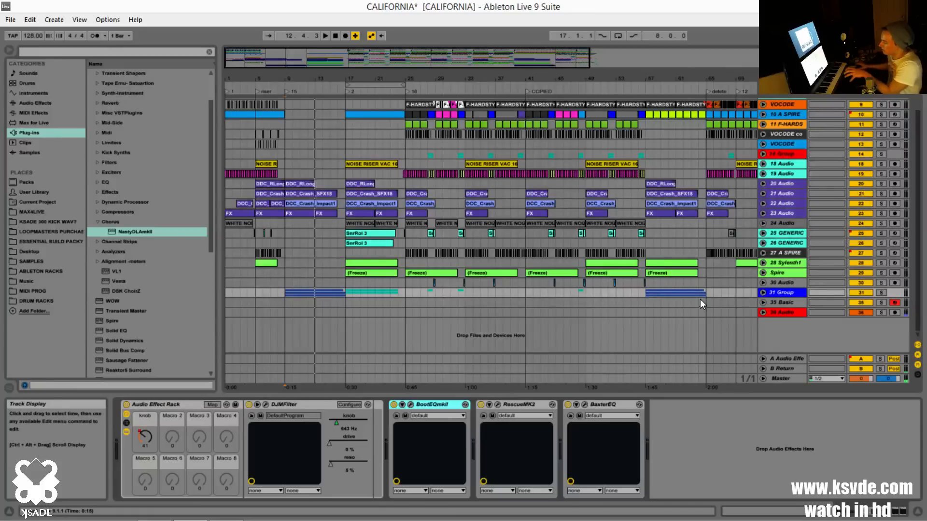
Open the Basic synth's interface on the 35 Basic track and place its window over the lower part of the arrangement
click(783, 303)
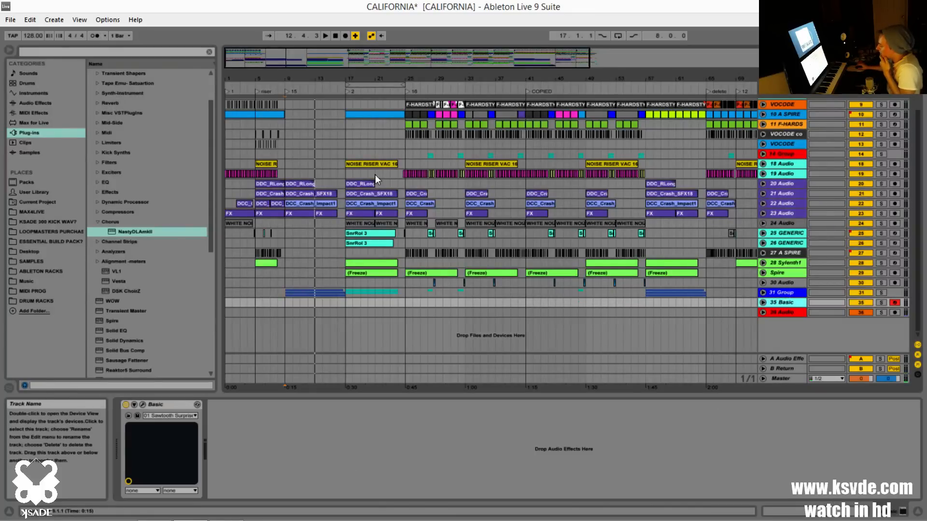
click(140, 406)
click(140, 406)
click(143, 405)
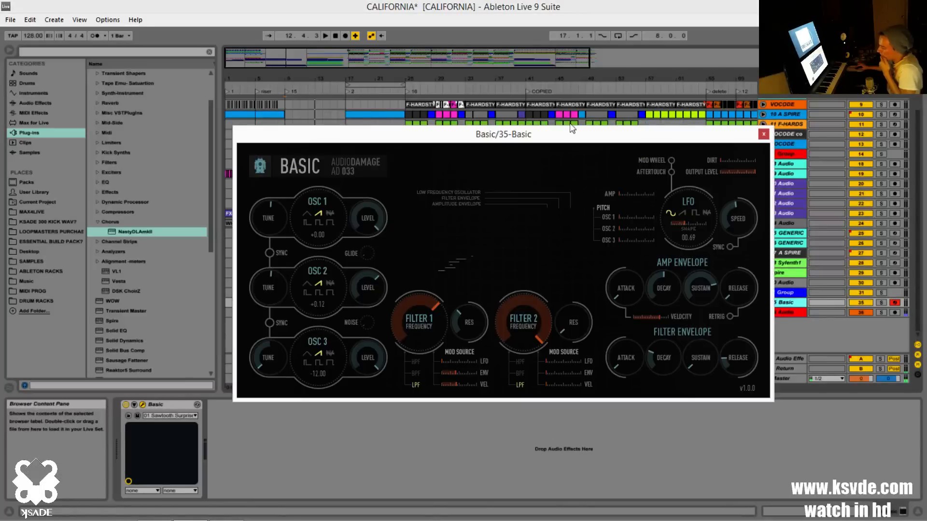
drag(557, 129, 554, 171)
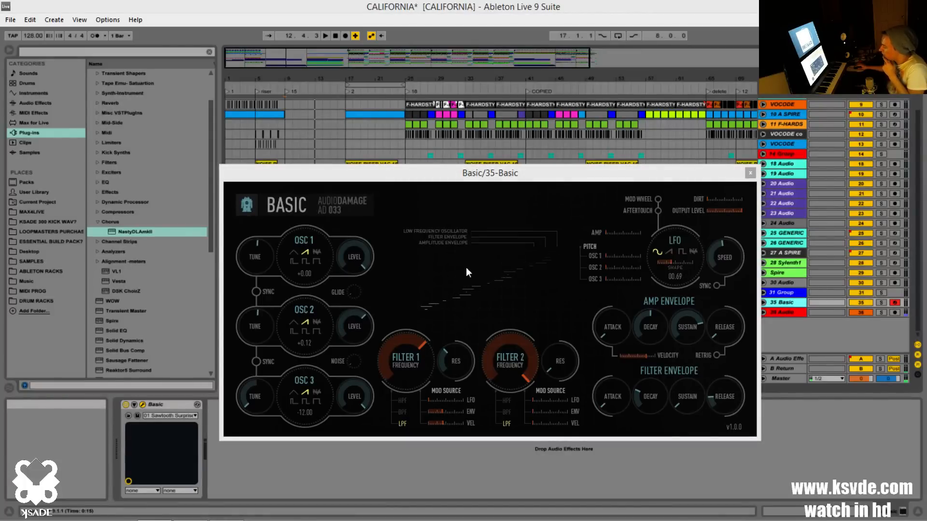
mouse_move(441, 177)
mouse_down()
mouse_move(410, 177)
mouse_move(449, 177)
mouse_up()
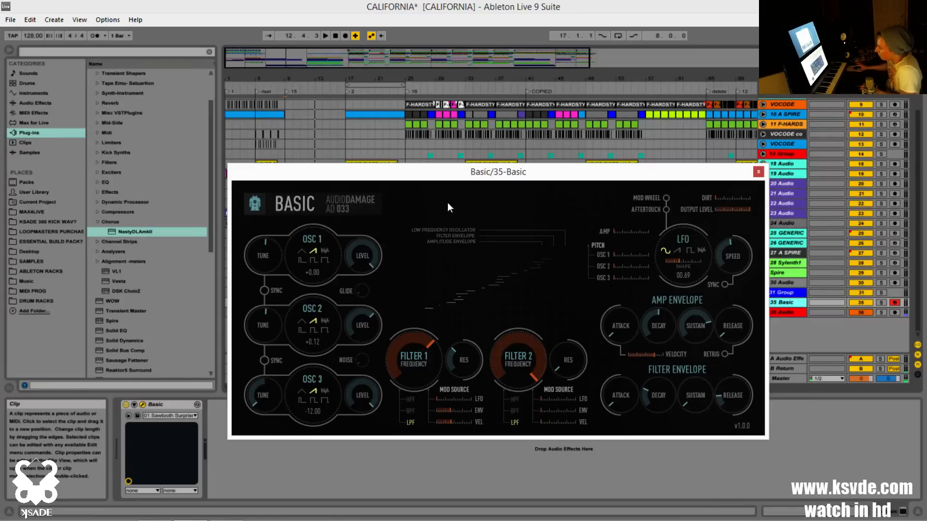
Move the Basic synth's window higher over the arrangement and audition its presets 38 Git Hit and 24 HouseChord
drag(470, 178, 449, 145)
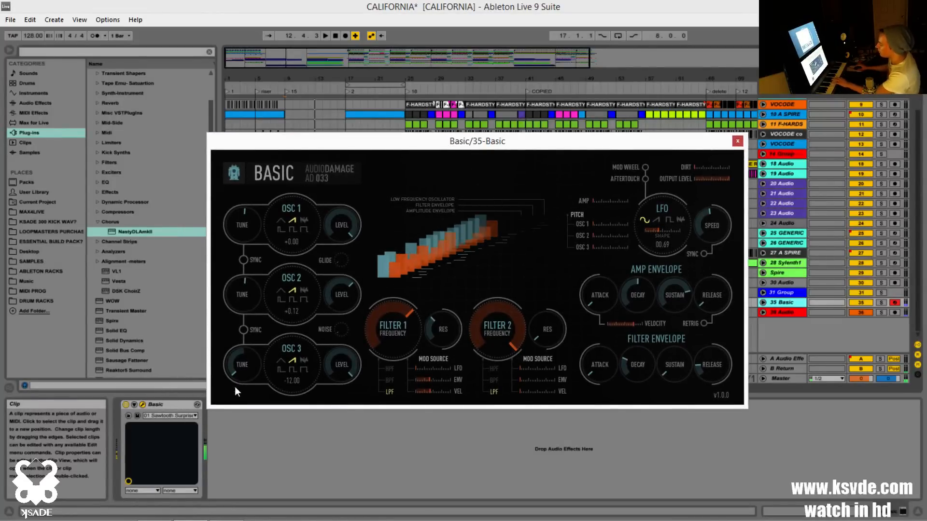
click(168, 416)
click(177, 332)
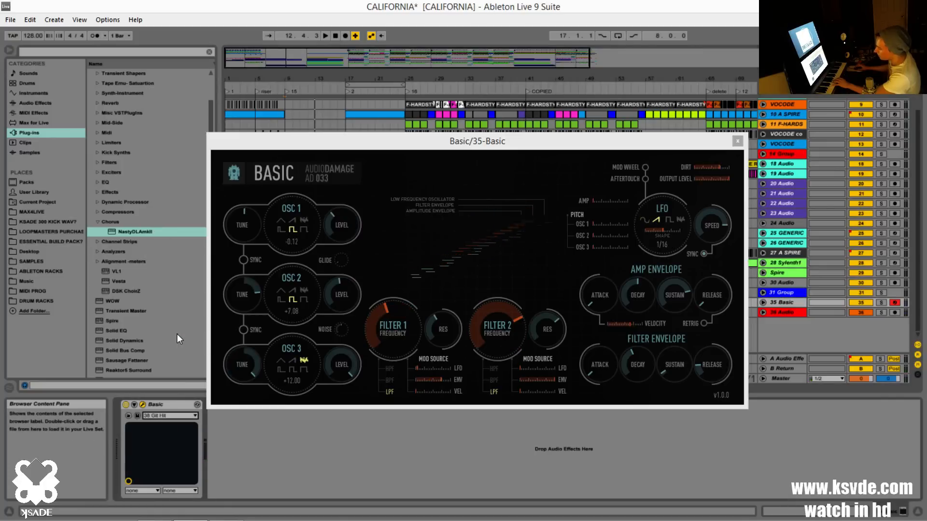
click(172, 417)
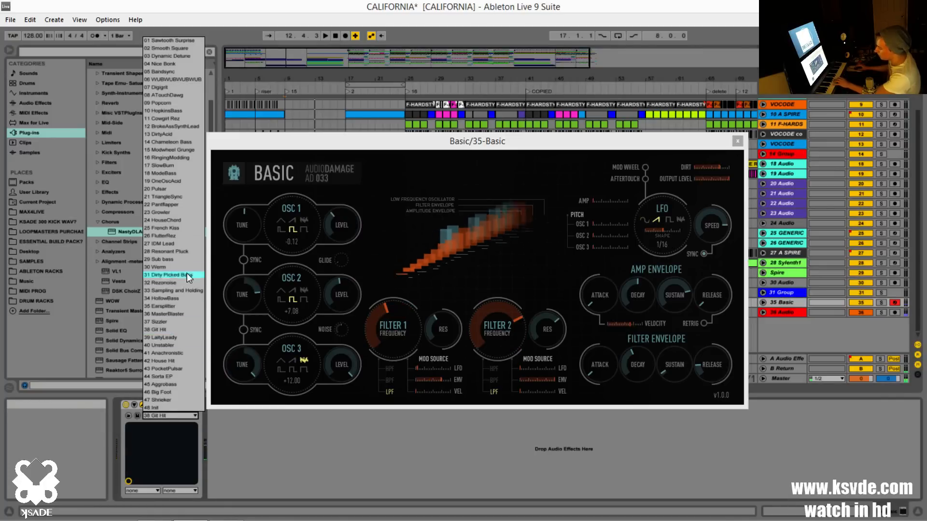
click(176, 220)
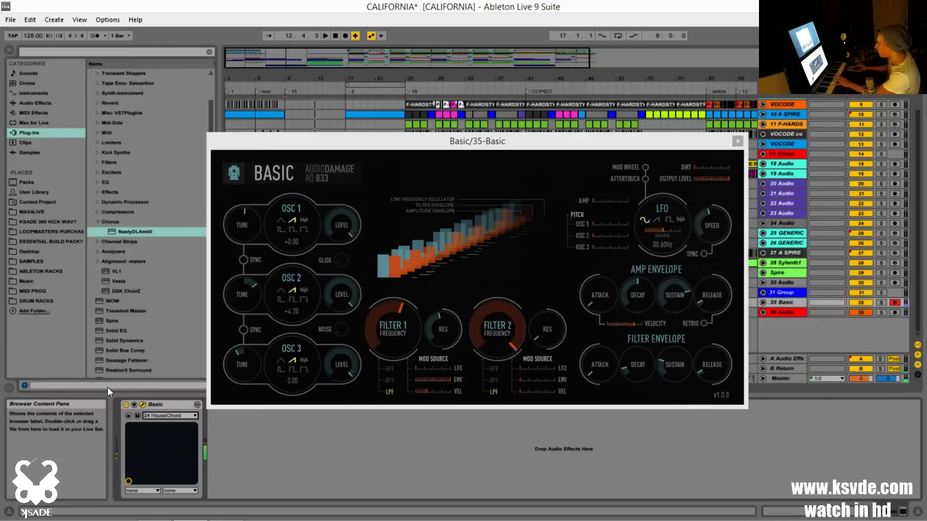
Load the preset 44 Sorta EP in the Basic synth and close its interface window
click(165, 415)
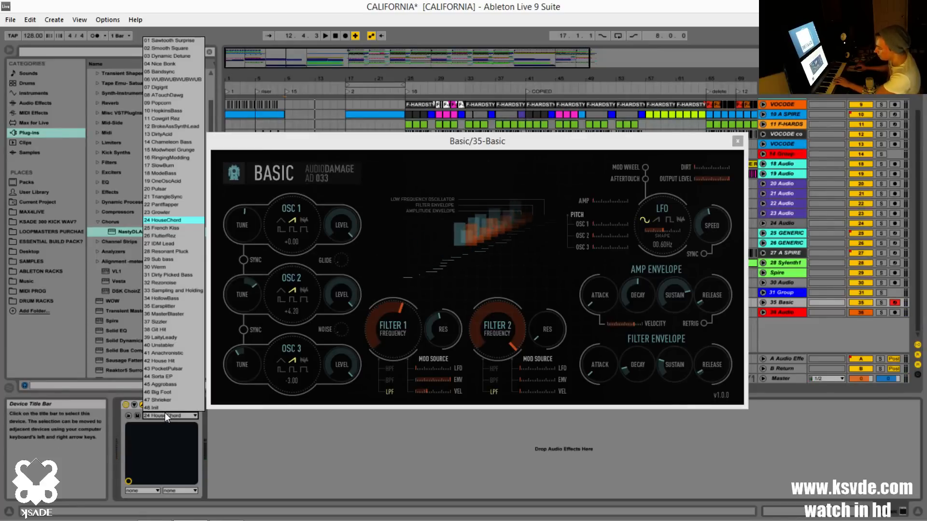
click(172, 374)
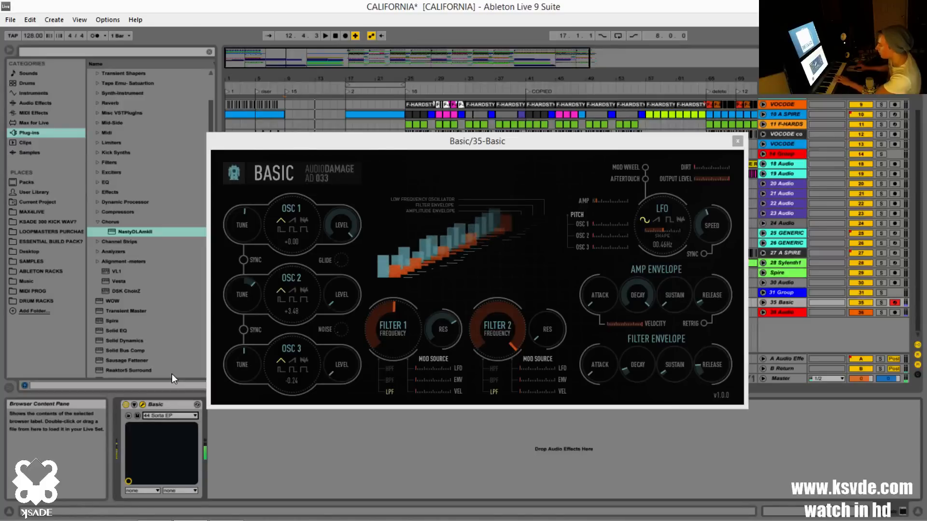
click(737, 141)
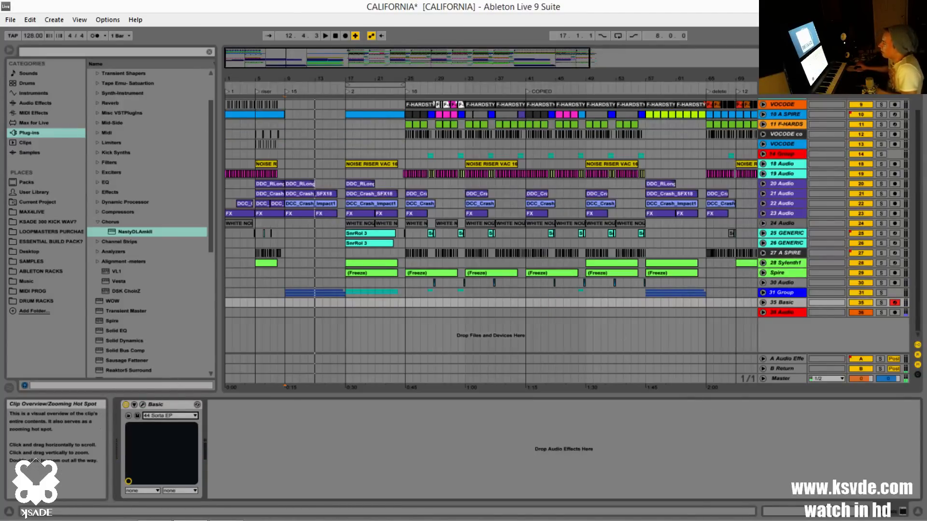
Switch to the browser with Splice's Your Plugins page, widen its window and reposition it over the Live set
drag(500, 1, 464, 117)
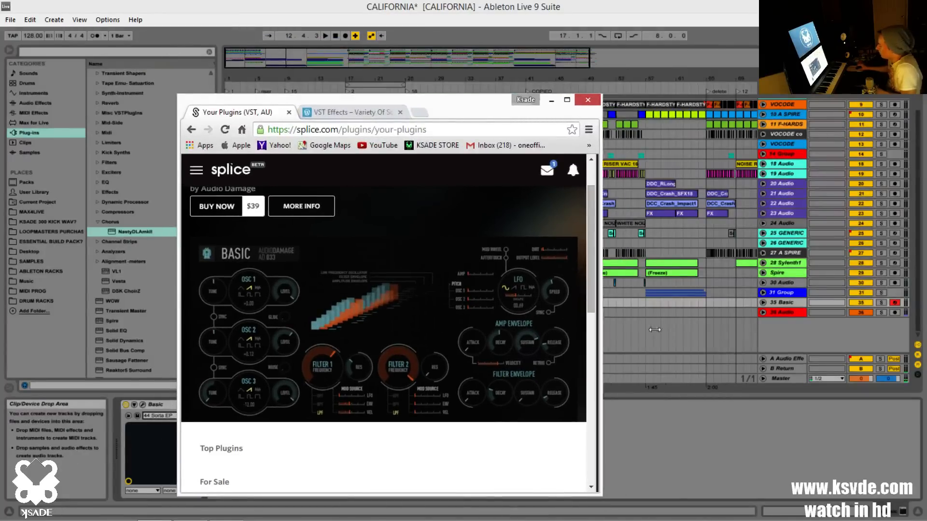
drag(599, 337, 902, 303)
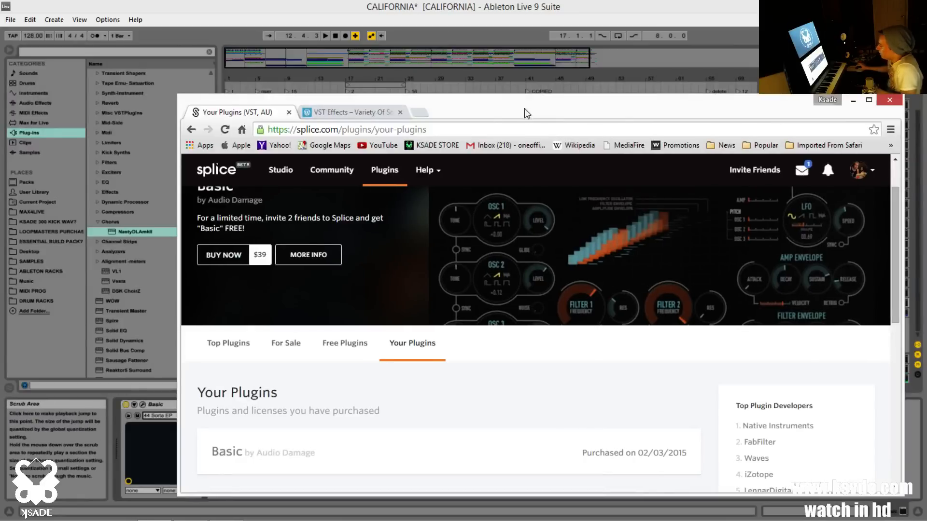
drag(523, 114, 459, 84)
scroll(470, 242, up, 2)
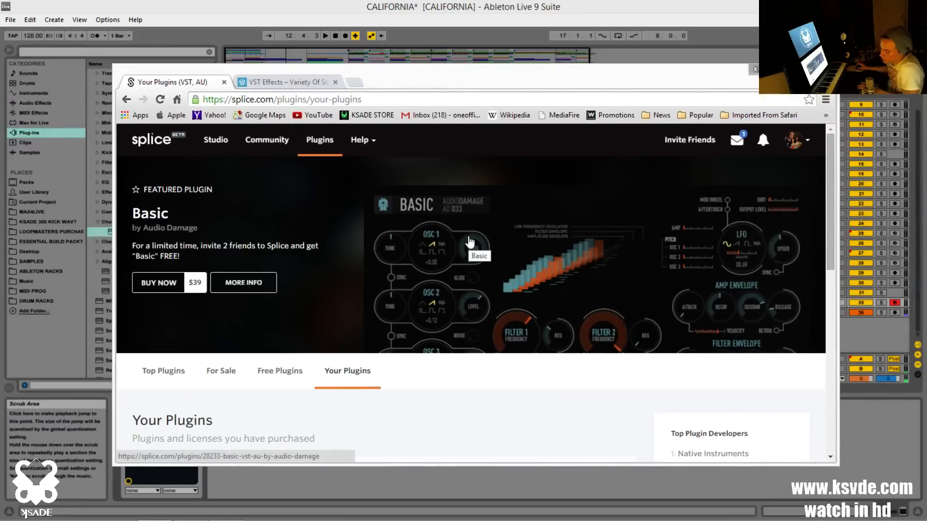
Examine the featured Basic plug-in offer and the list of owned plug-ins on Splice, and minimise the browser to return to Live
scroll(464, 250, down, 2)
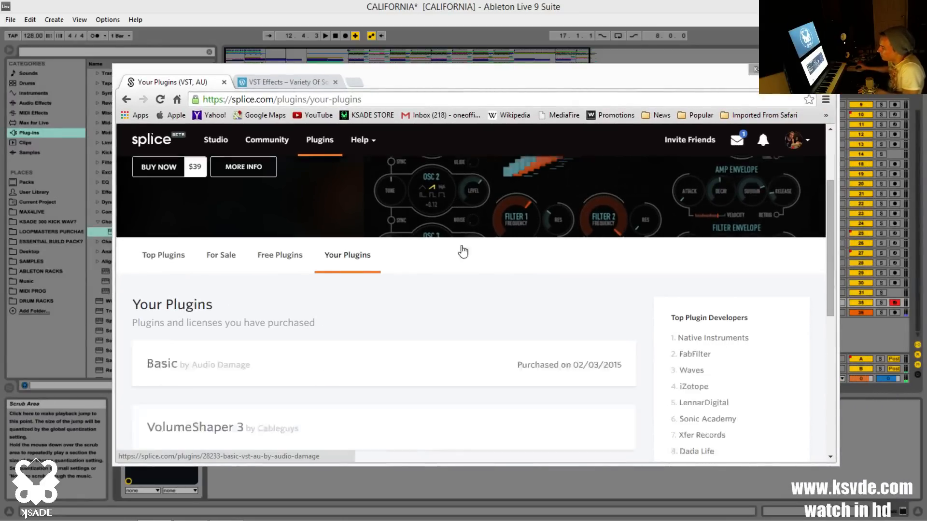
scroll(465, 252, up, 2)
scroll(462, 250, down, 4)
scroll(464, 251, up, 4)
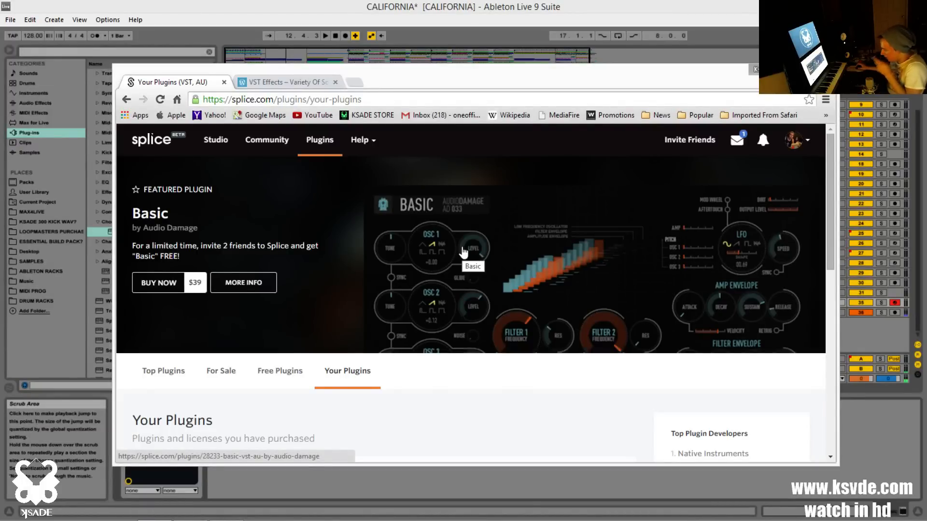
scroll(462, 251, down, 3)
scroll(463, 250, up, 3)
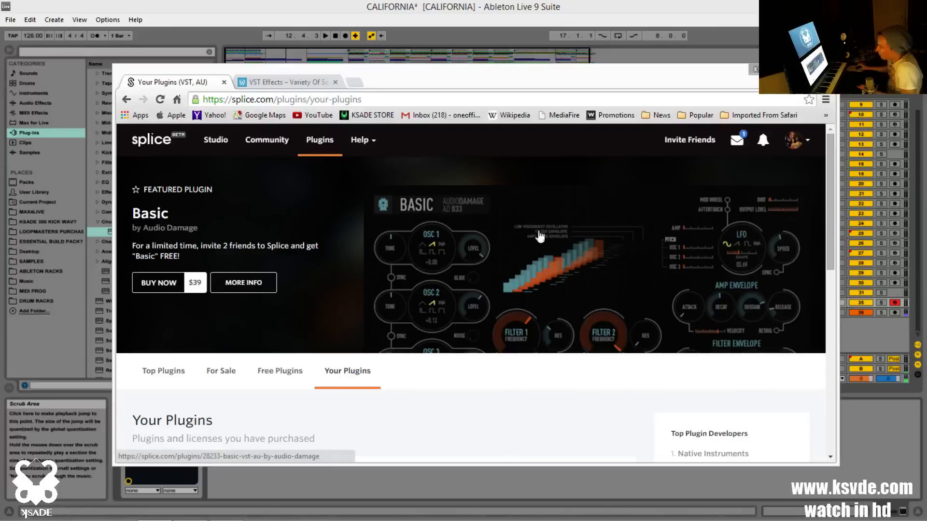
scroll(543, 234, down, 3)
scroll(566, 235, up, 3)
scroll(567, 235, down, 3)
scroll(568, 235, up, 3)
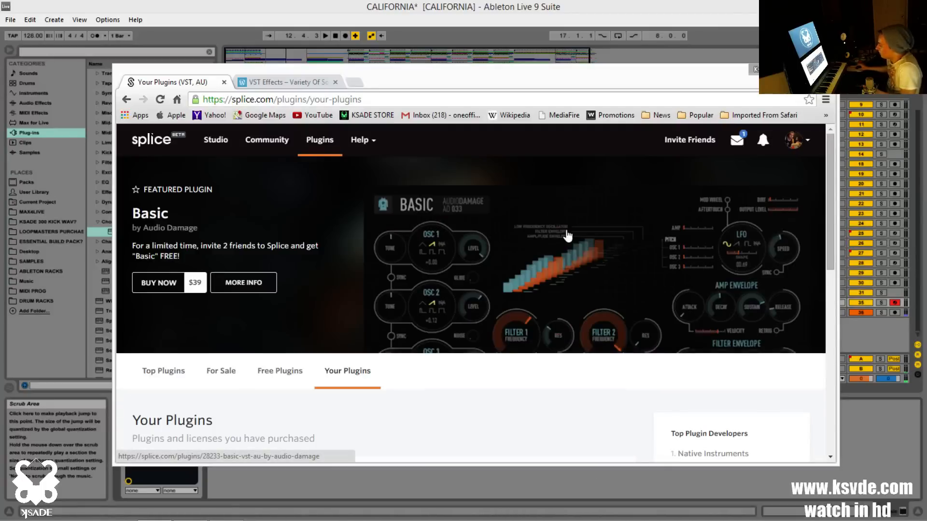
scroll(567, 235, down, 3)
scroll(567, 235, up, 3)
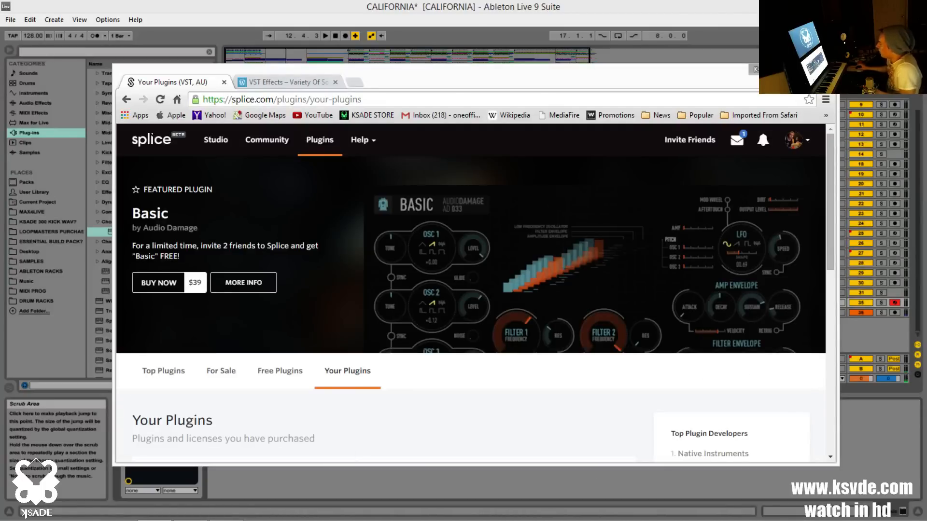
click(783, 69)
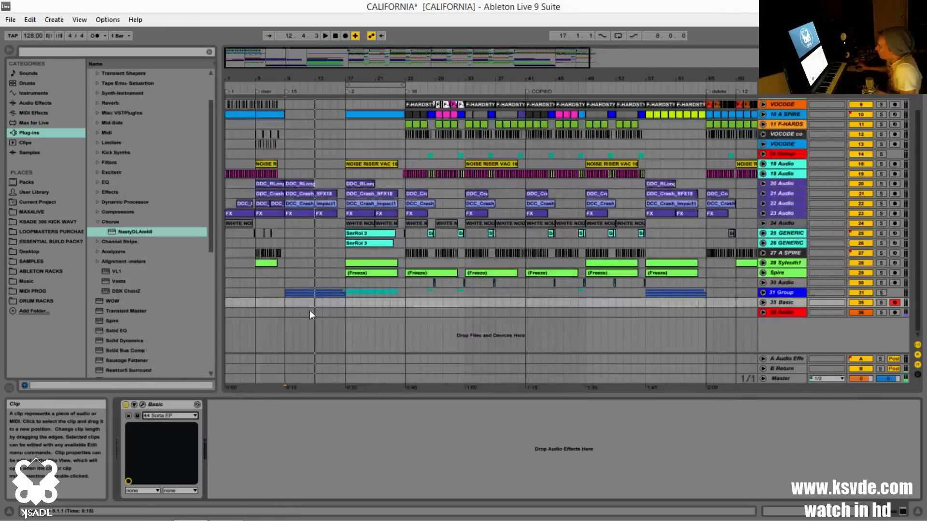